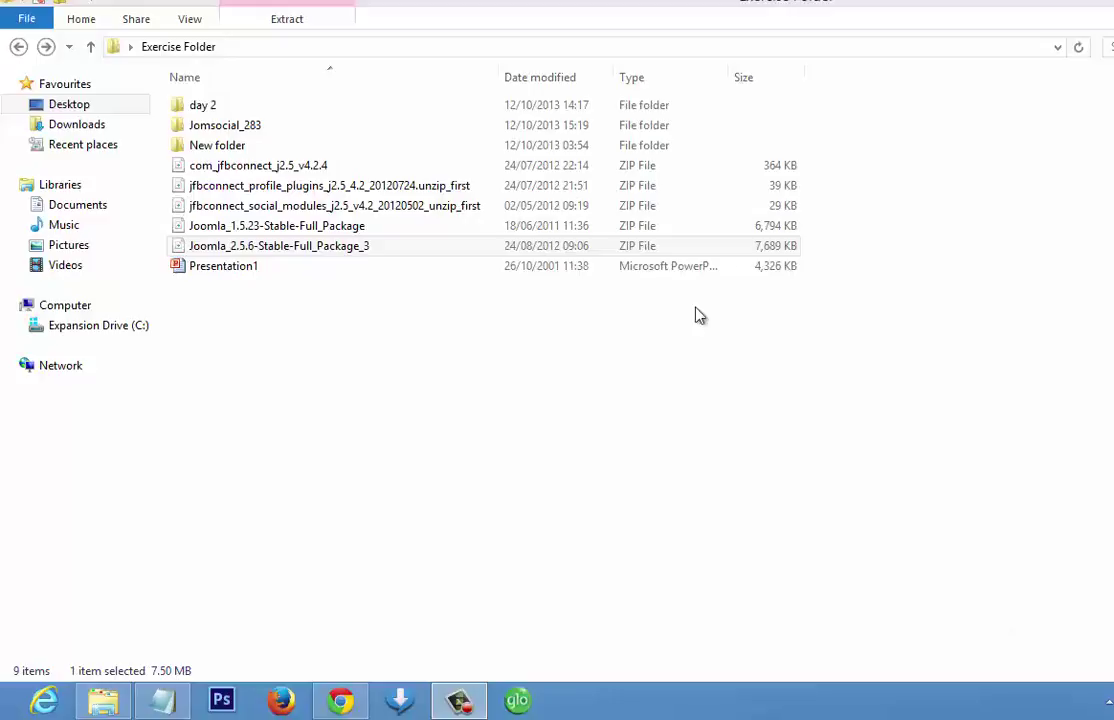
- Extract the Joomla_2.5.6-Stable-Full_Package_3 zip into a same-named folder using WinRAR
click(580, 249)
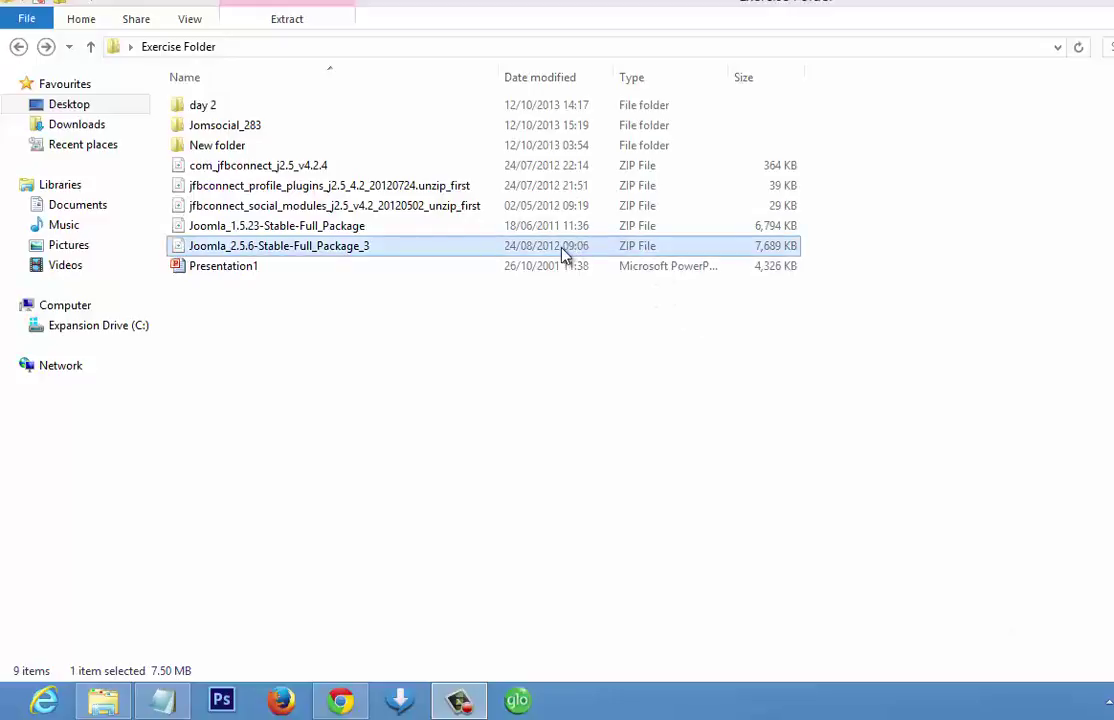
right_click(350, 254)
click(422, 516)
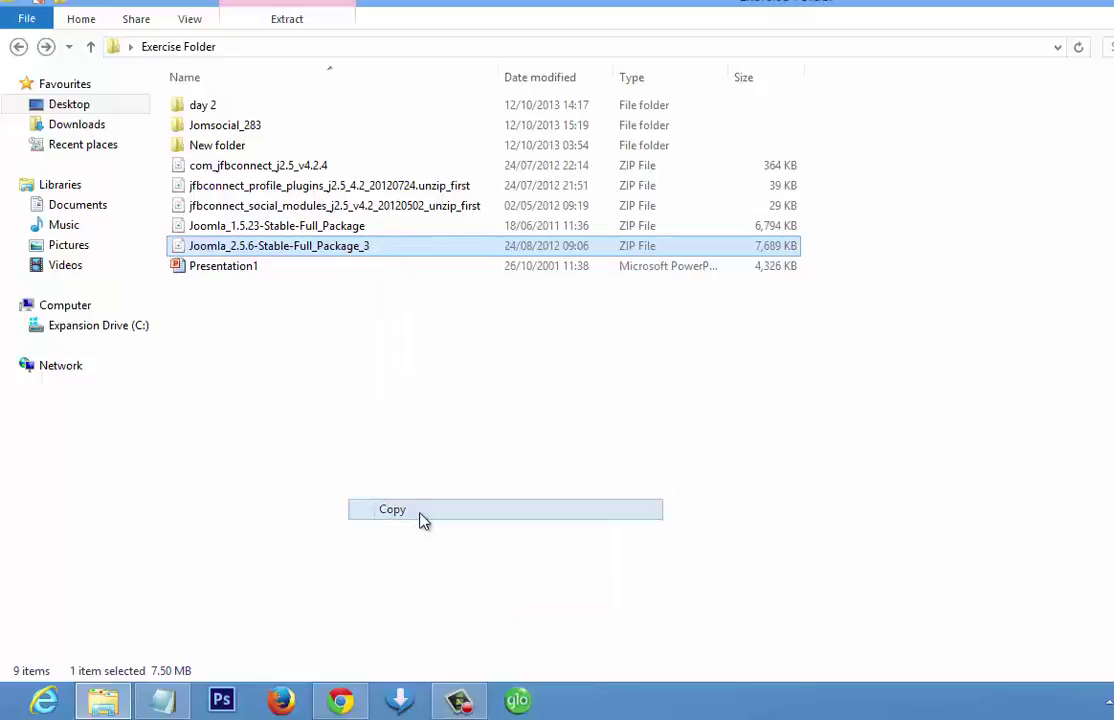
right_click(342, 247)
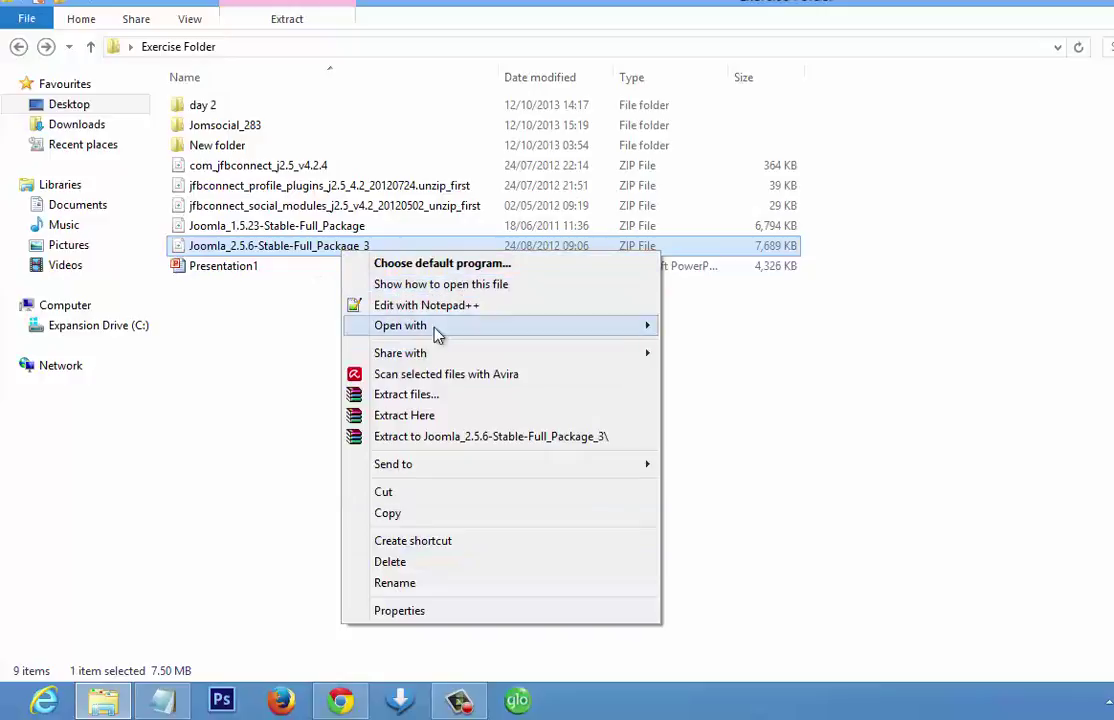
click(455, 437)
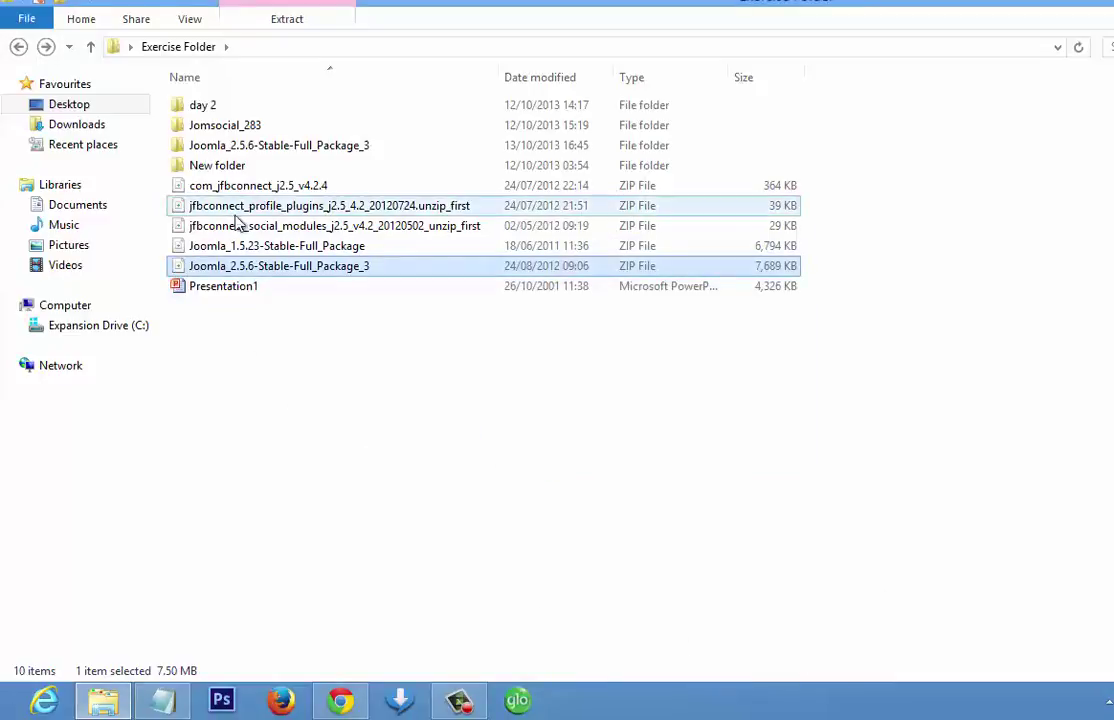
- Copy the extracted Joomla_2.5.6 folder, then go to the root of Expansion Drive (C:)
click(230, 145)
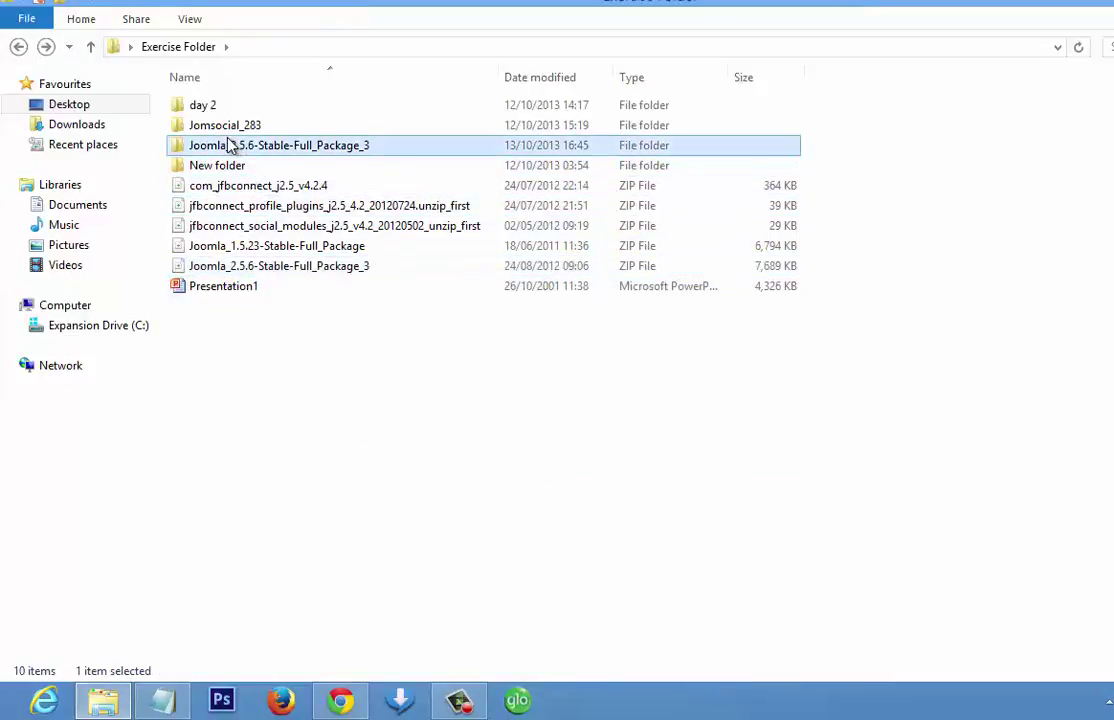
right_click(230, 143)
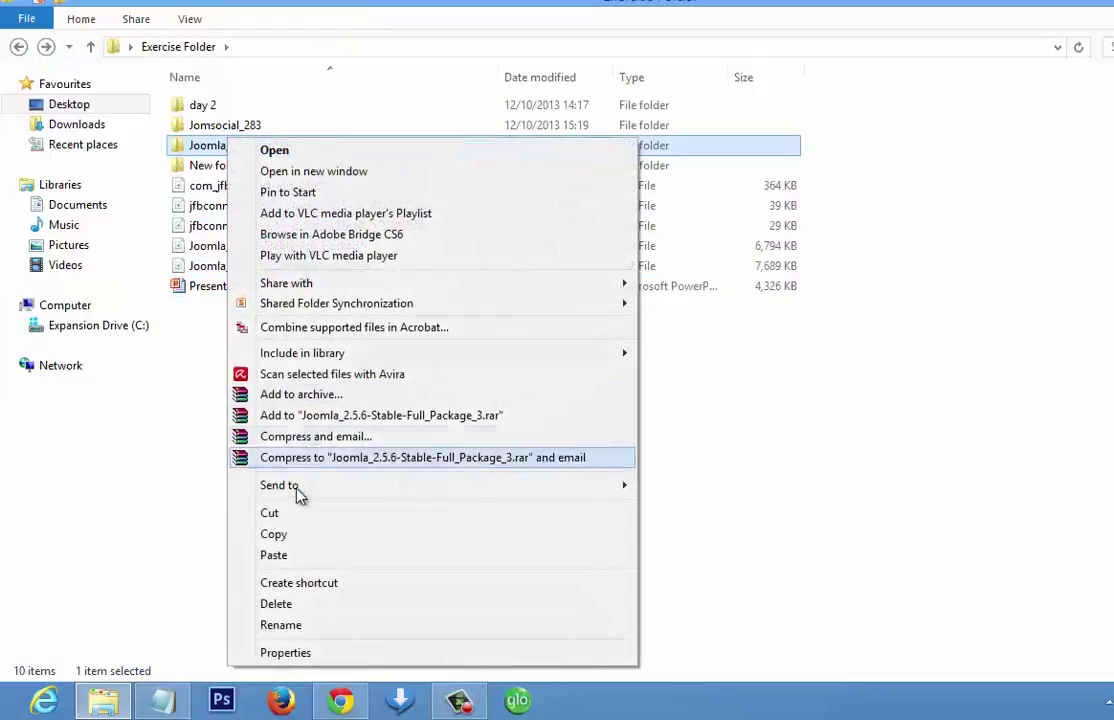
click(205, 381)
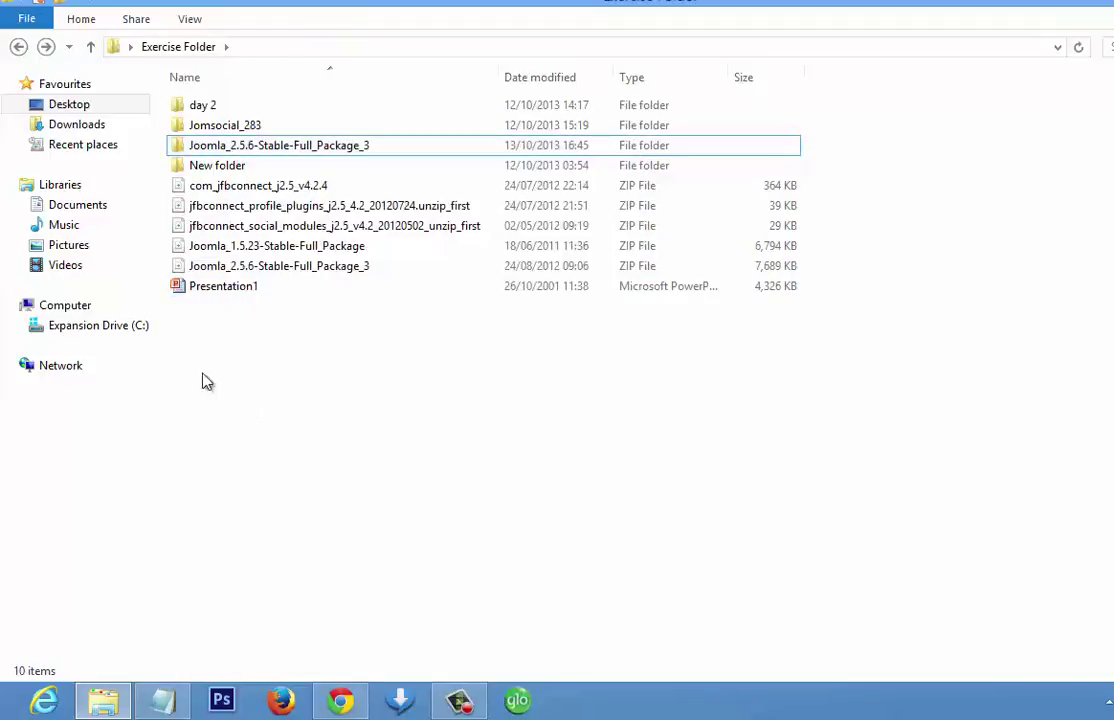
click(195, 148)
right_click(194, 148)
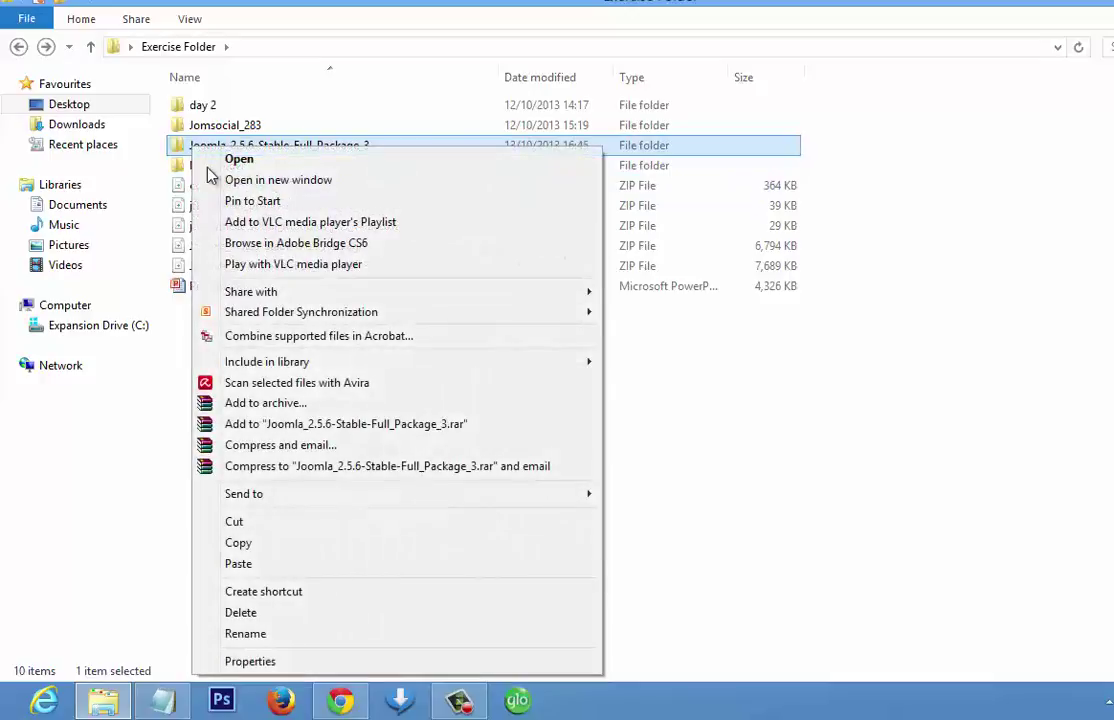
click(245, 543)
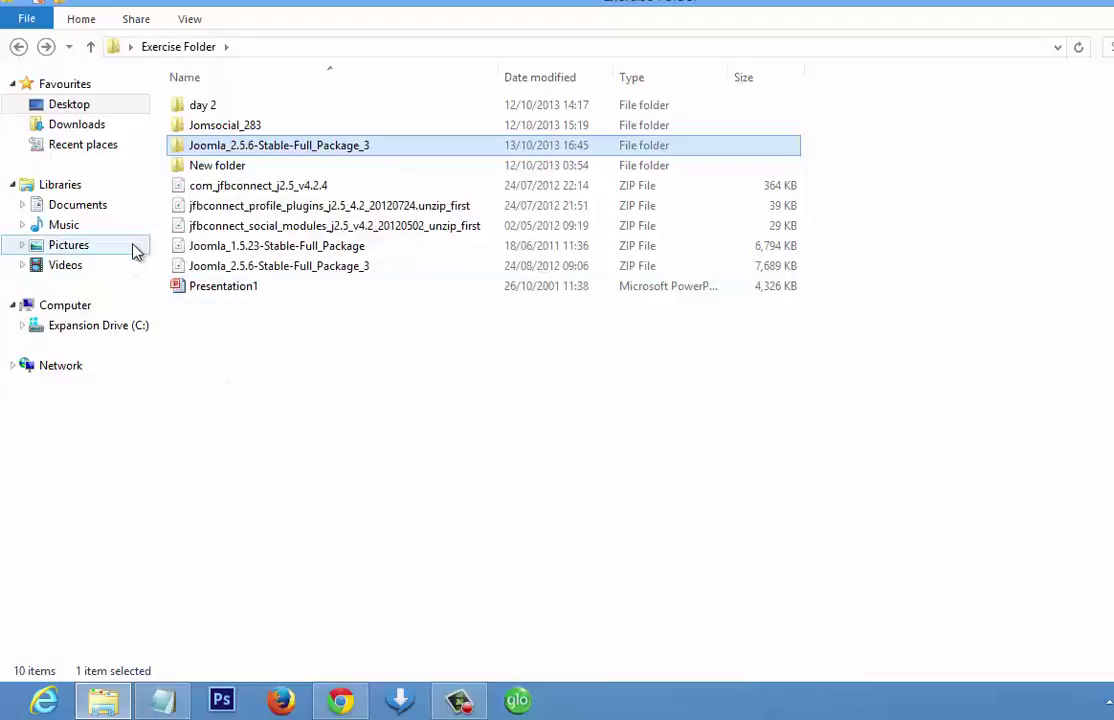
click(118, 326)
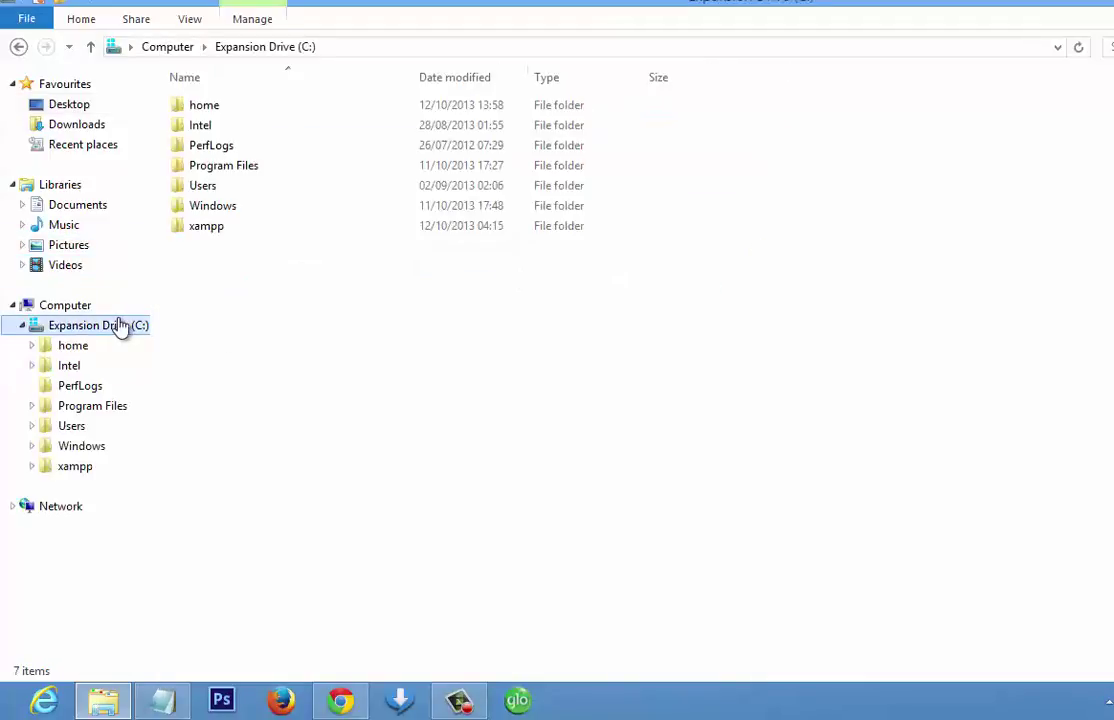
- Paste the Joomla_2.5.6-Stable-Full_Package_3 folder into C:\xampp\htdocs
click(207, 229)
double_click(207, 229)
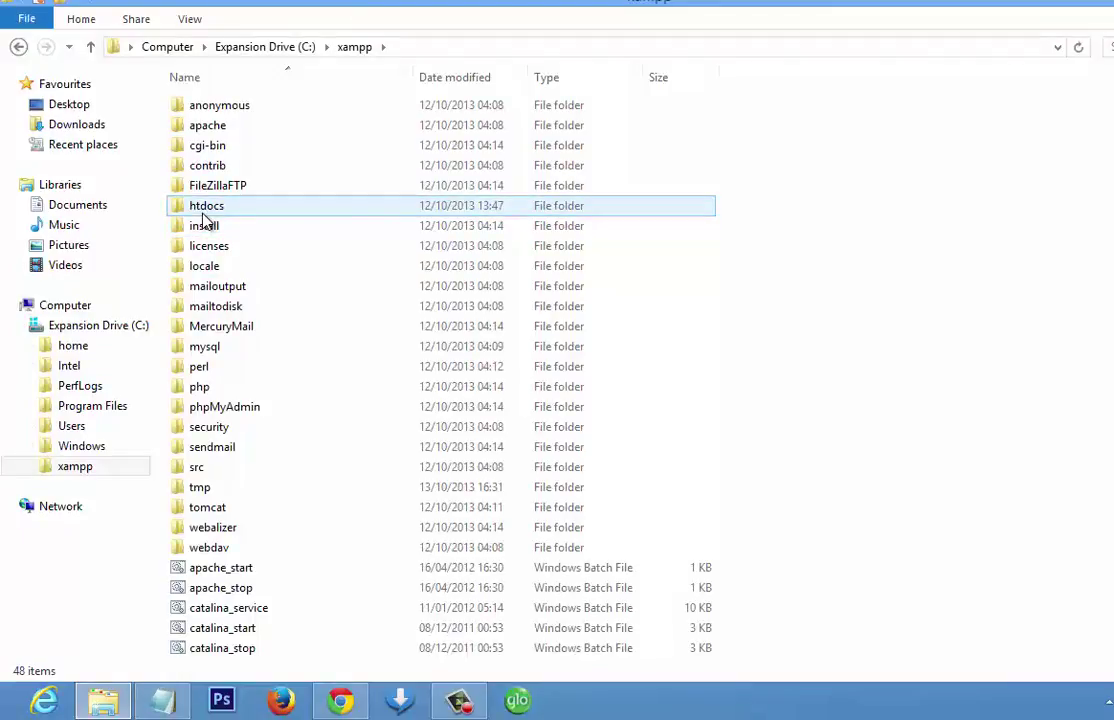
double_click(204, 210)
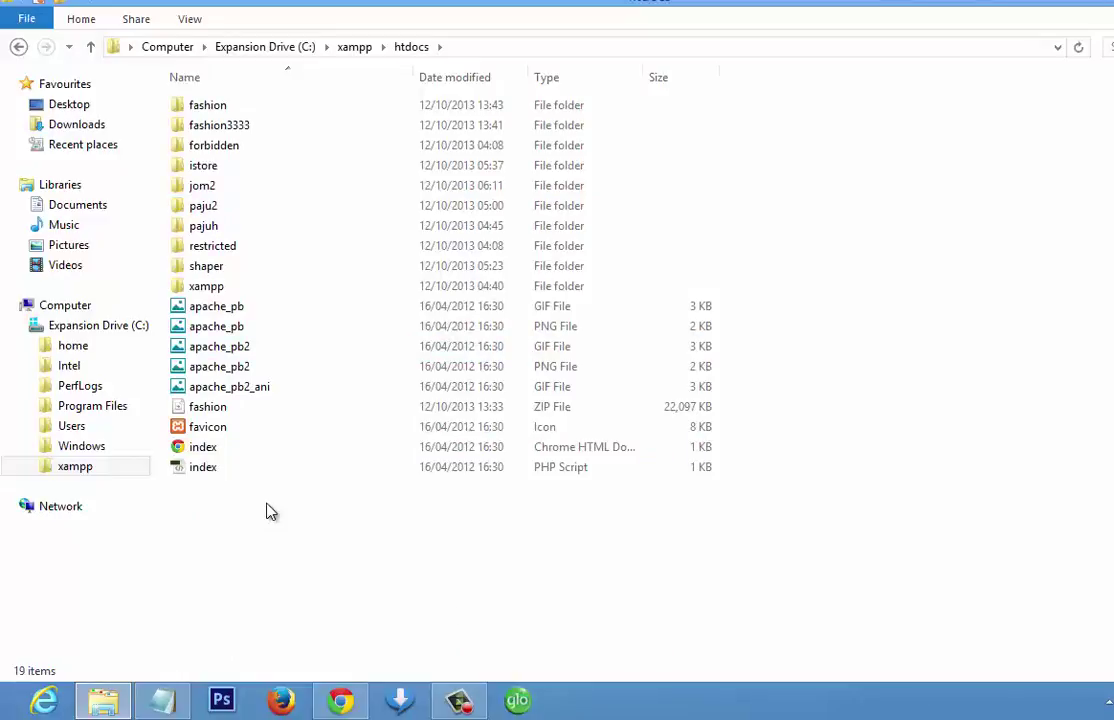
key(ctrl+v)
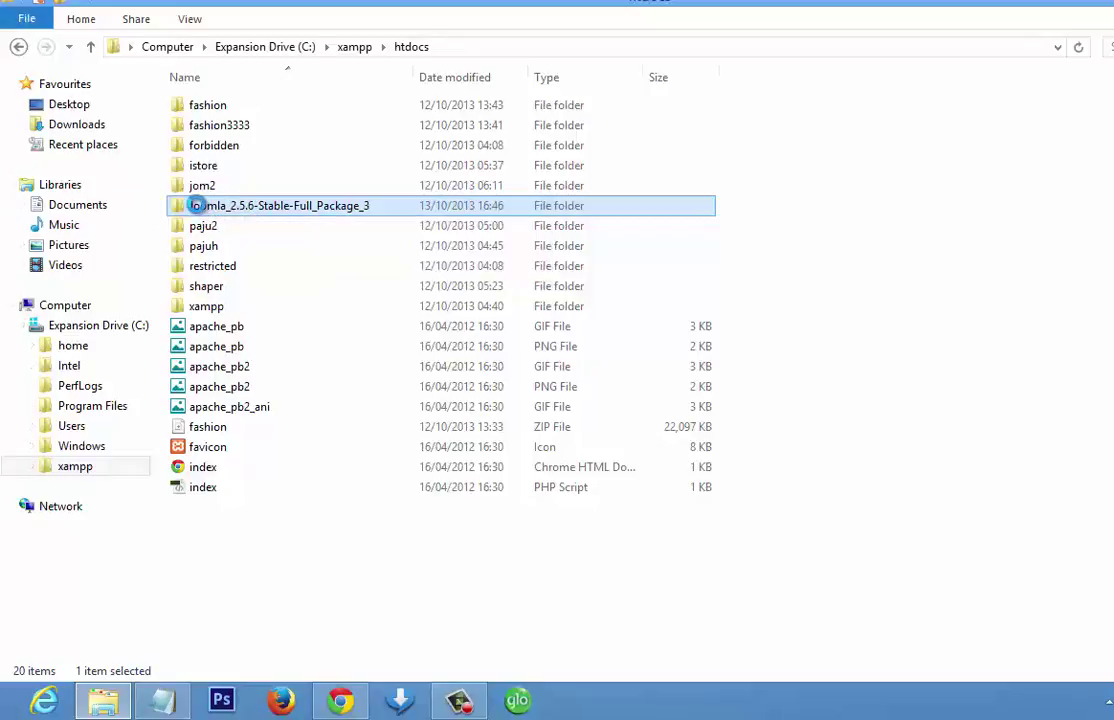
- Rename the copied Joomla folder in htdocs to Site1, then bring up Chrome
right_click(198, 212)
click(240, 643)
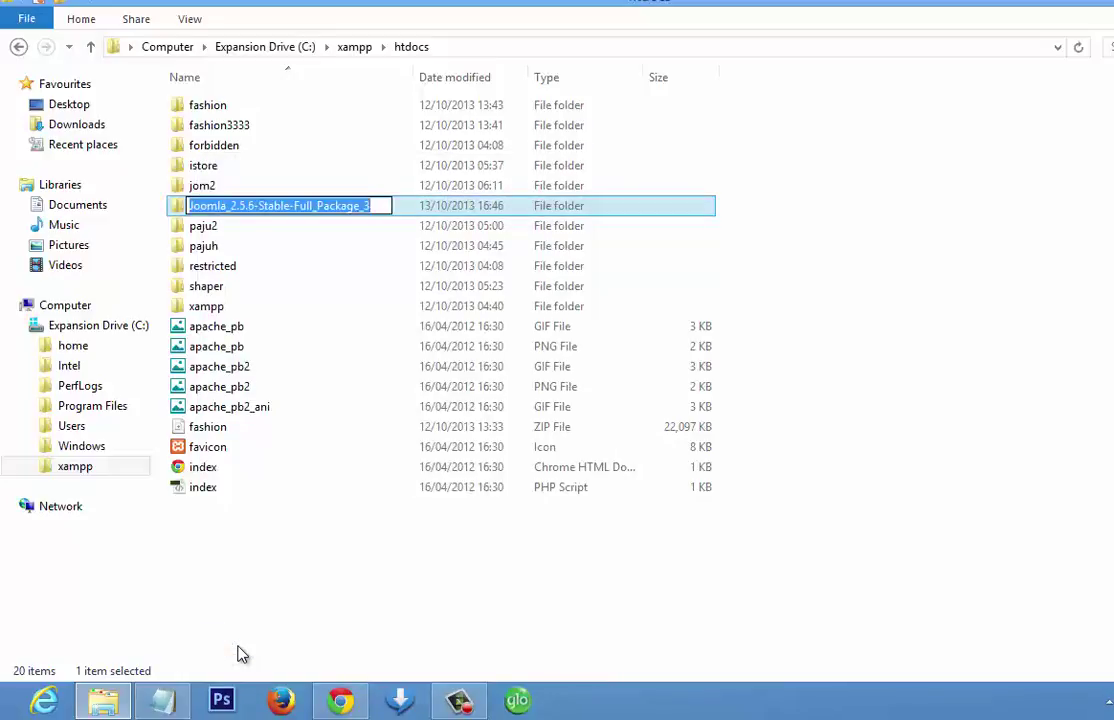
text(Site1)
key(Return)
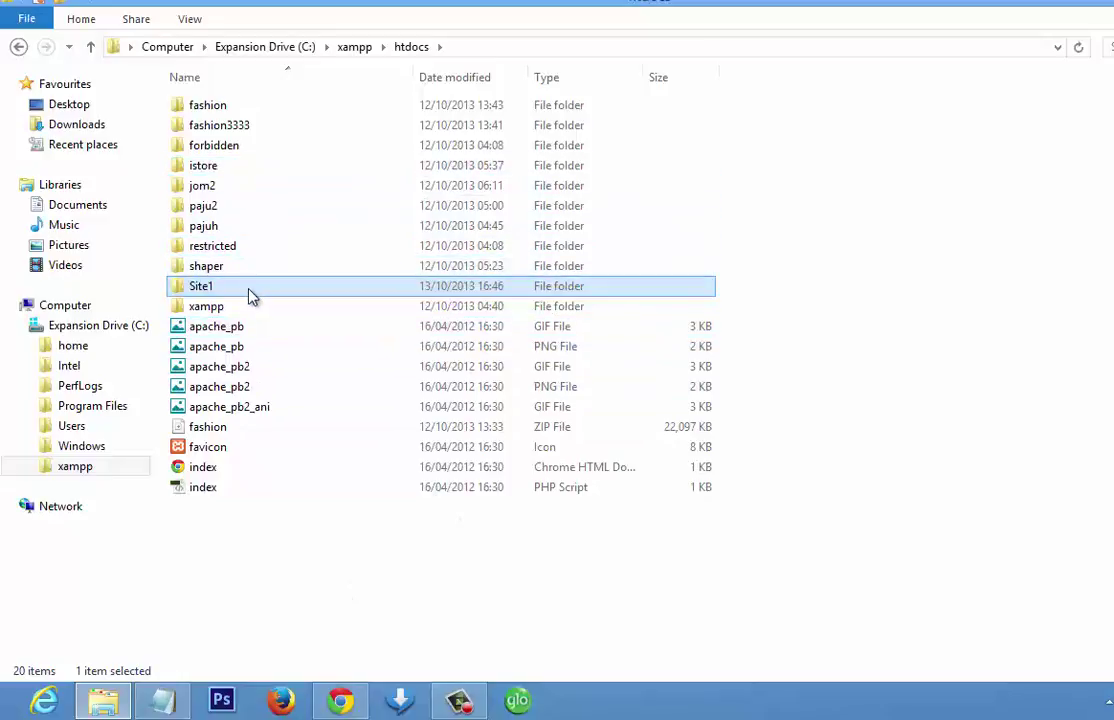
mouse_move(253, 288)
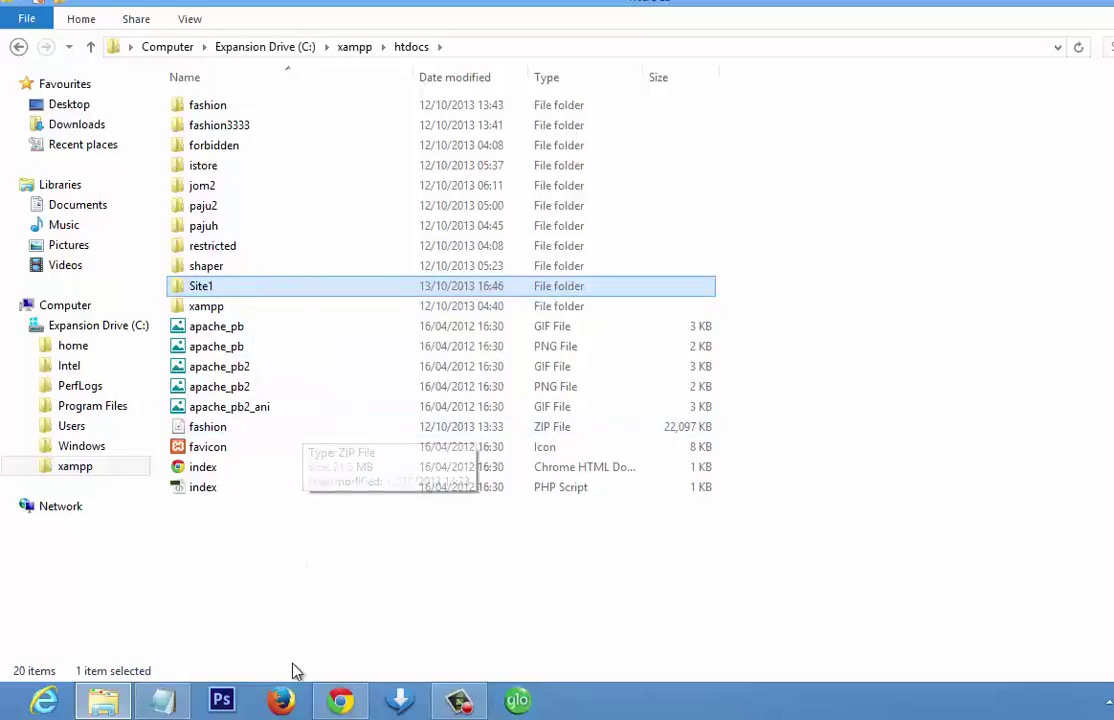
click(338, 703)
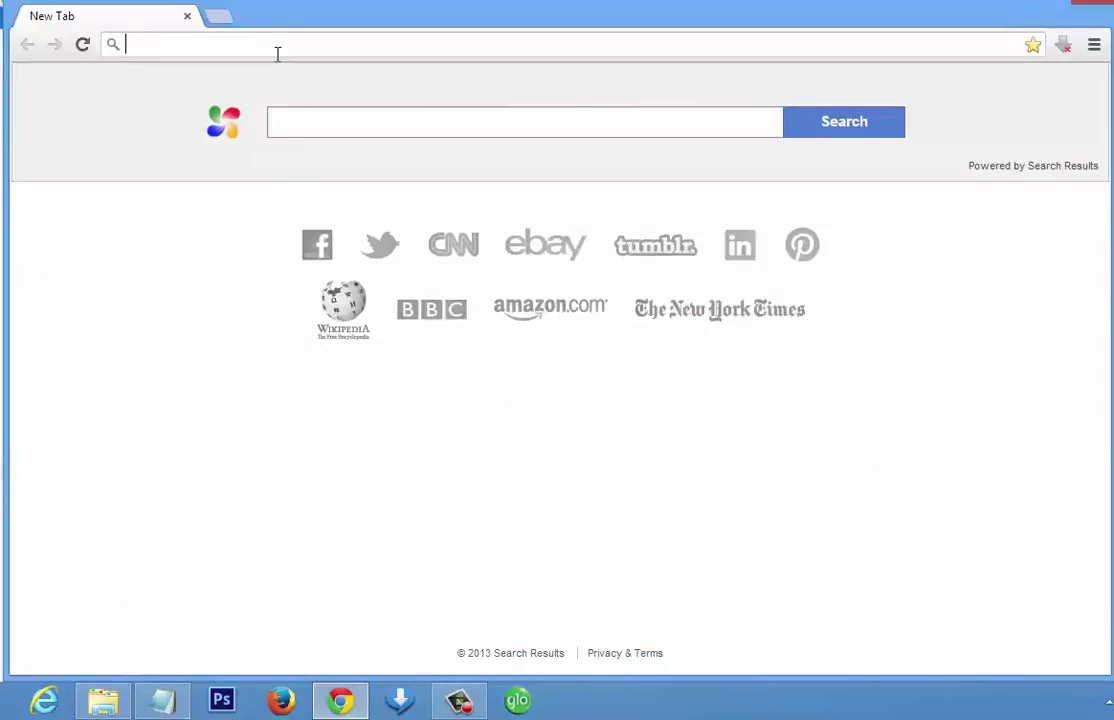
- Load localhost in Chrome, then go to localhost/site1 to start the Joomla installer
text(localhost)
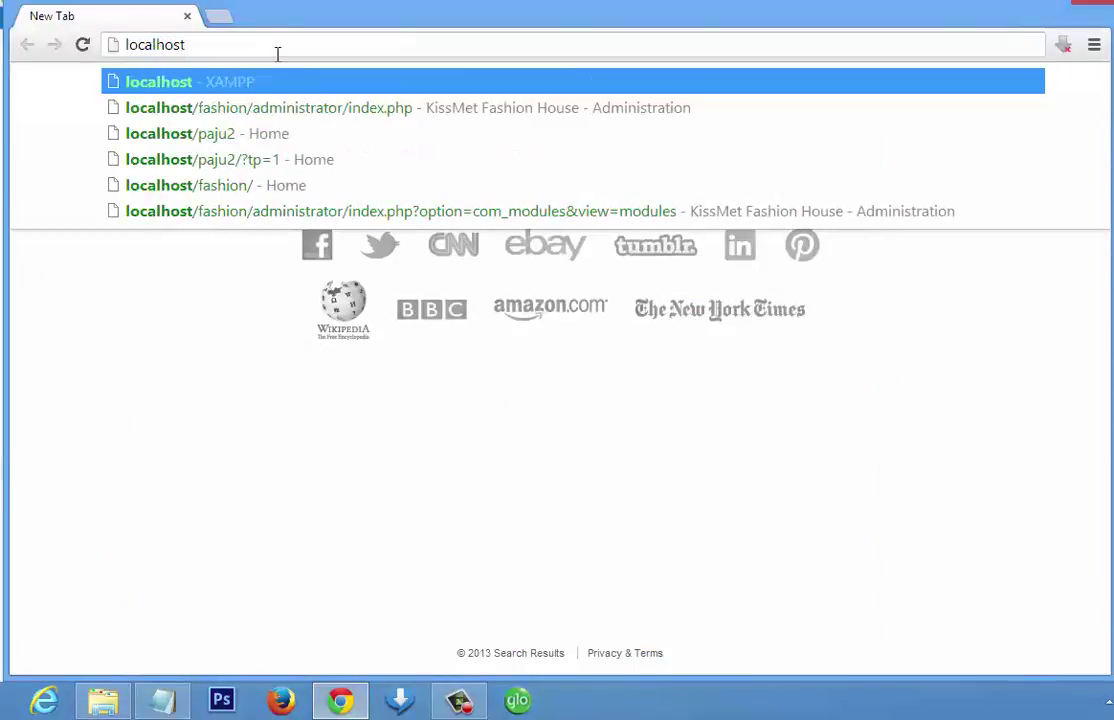
key(Return)
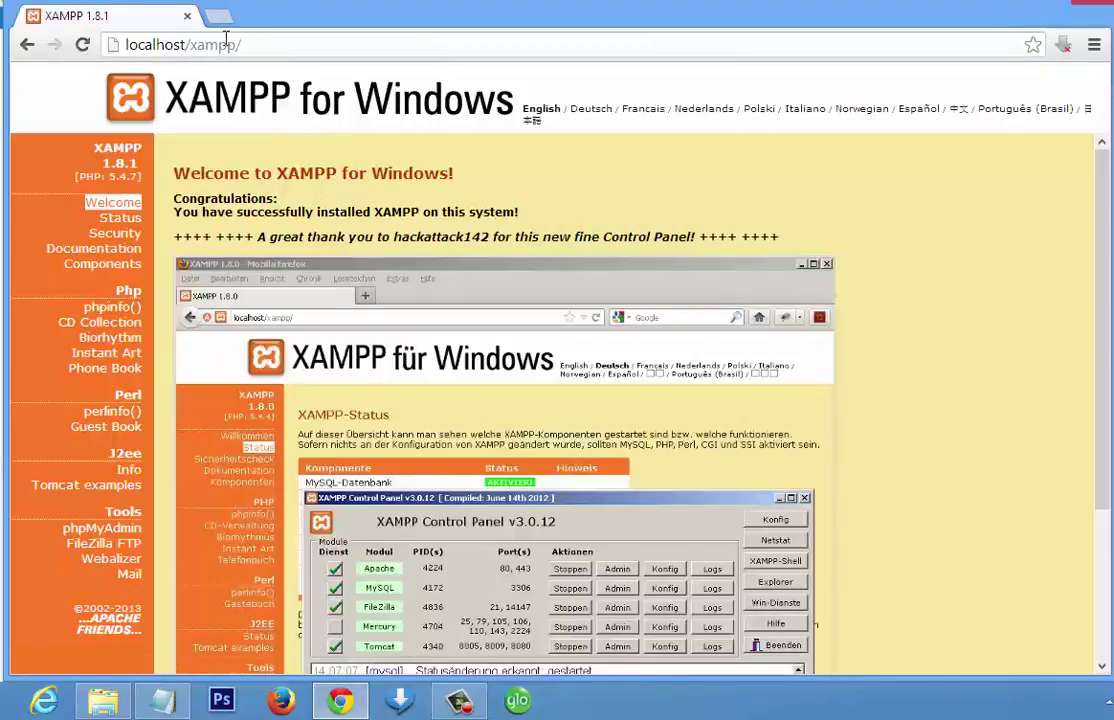
click(199, 46)
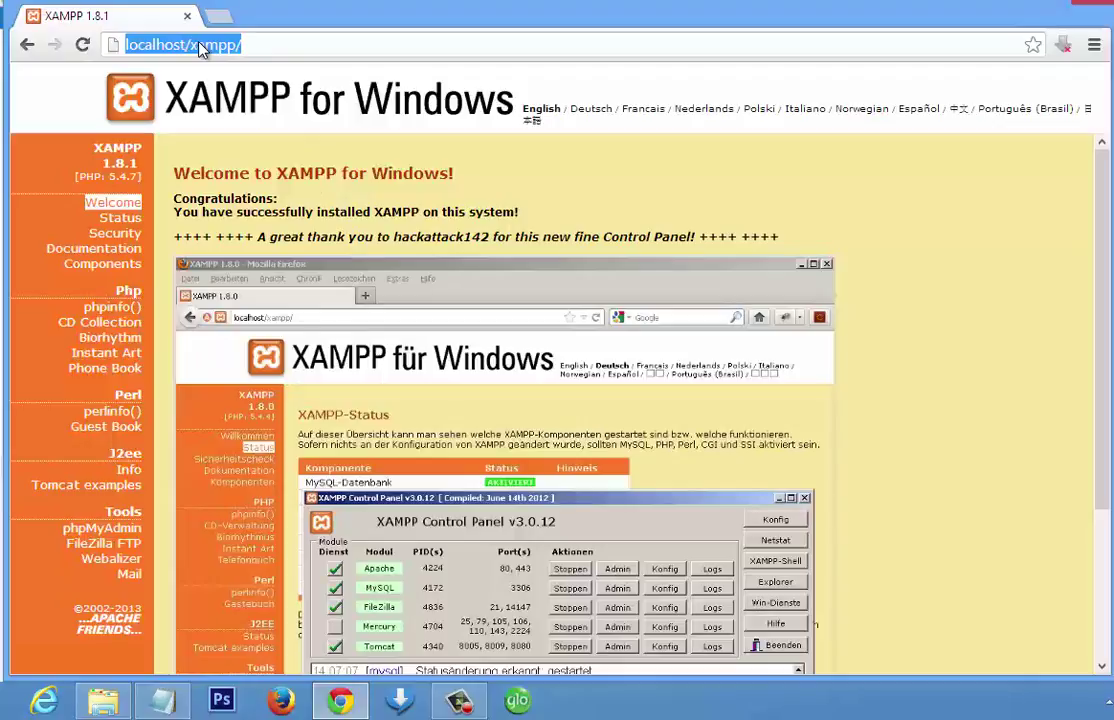
text(local)
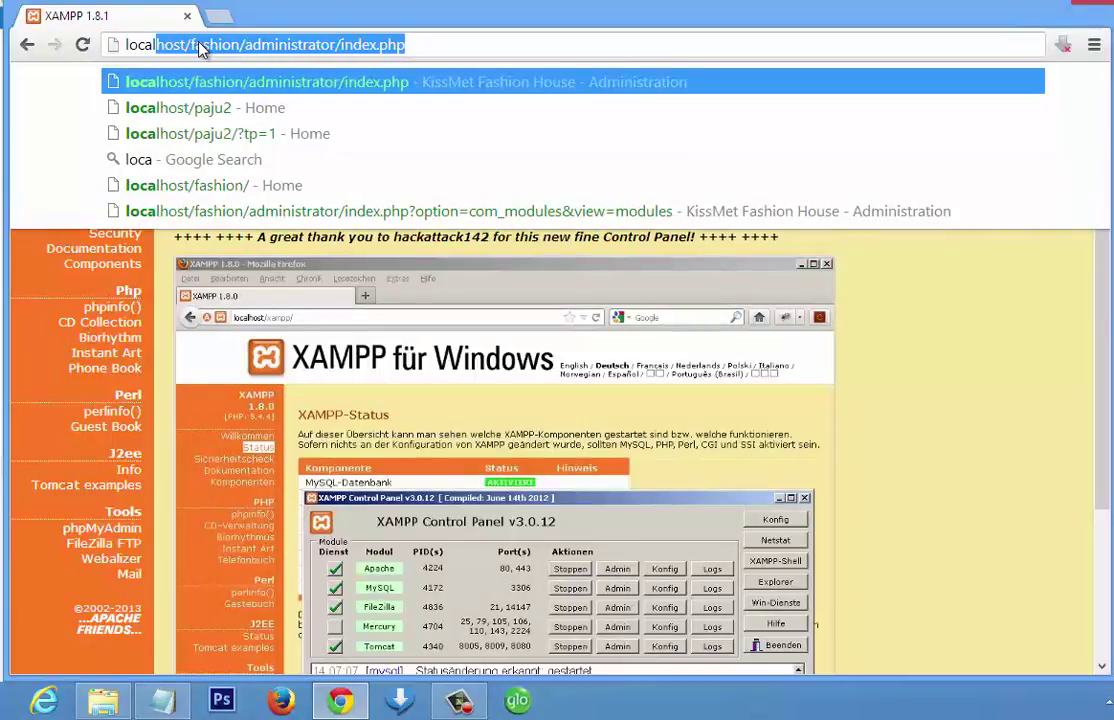
text(host)
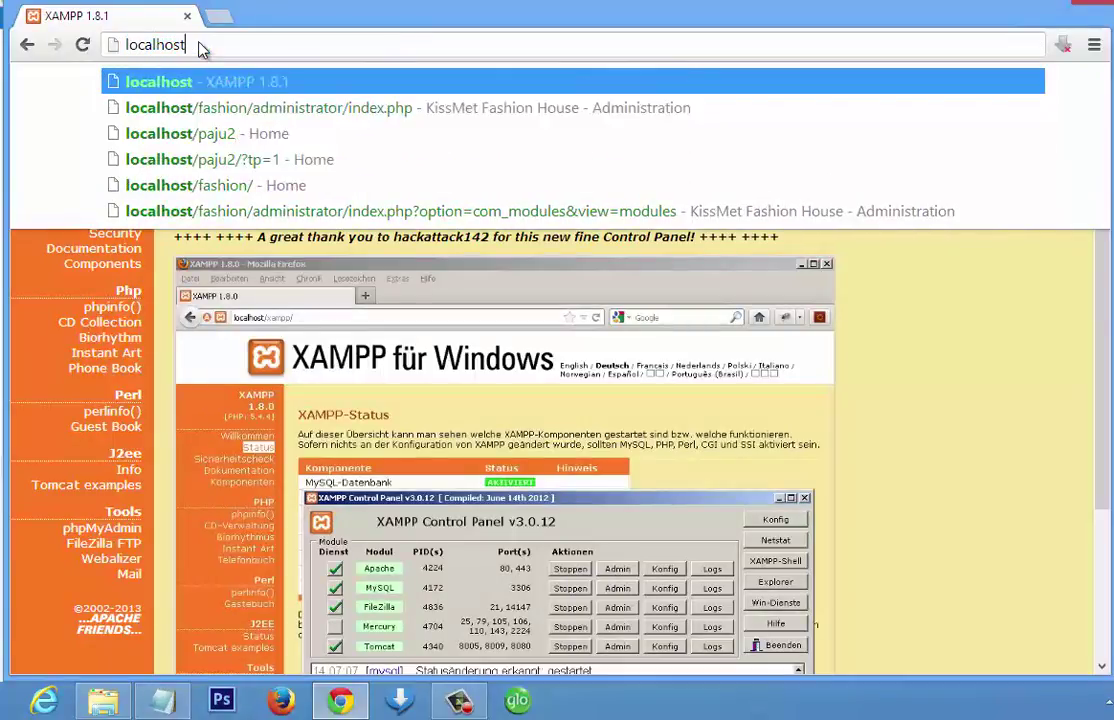
text(/)
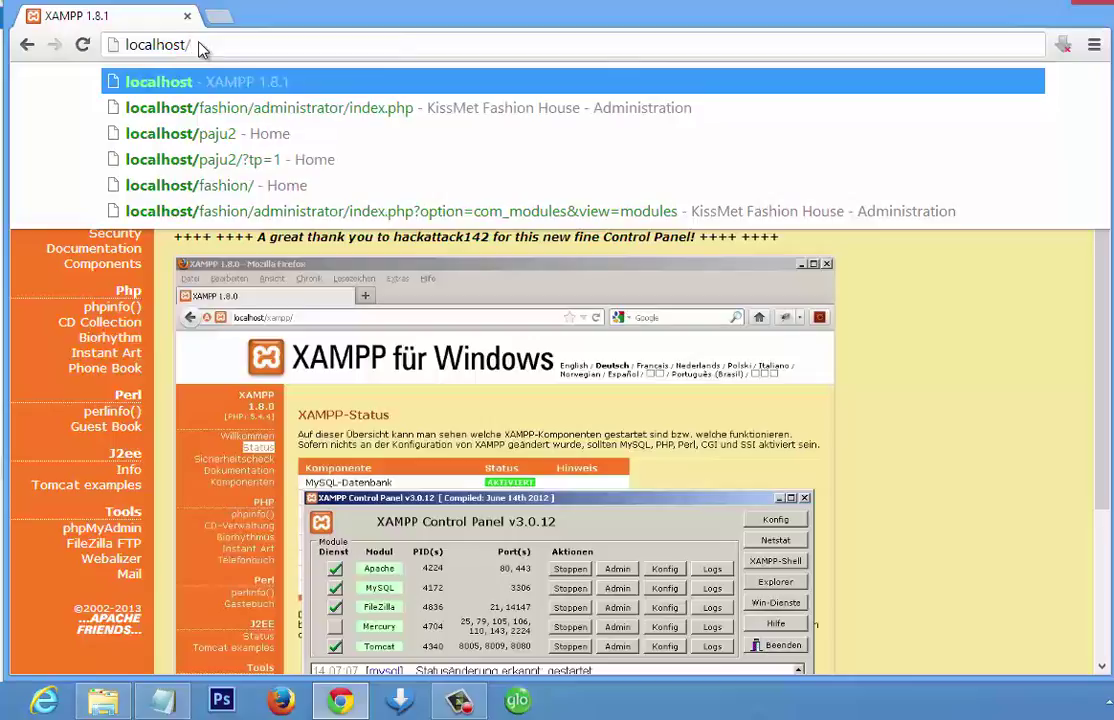
text(site2)
key(BackSpace)
text(1)
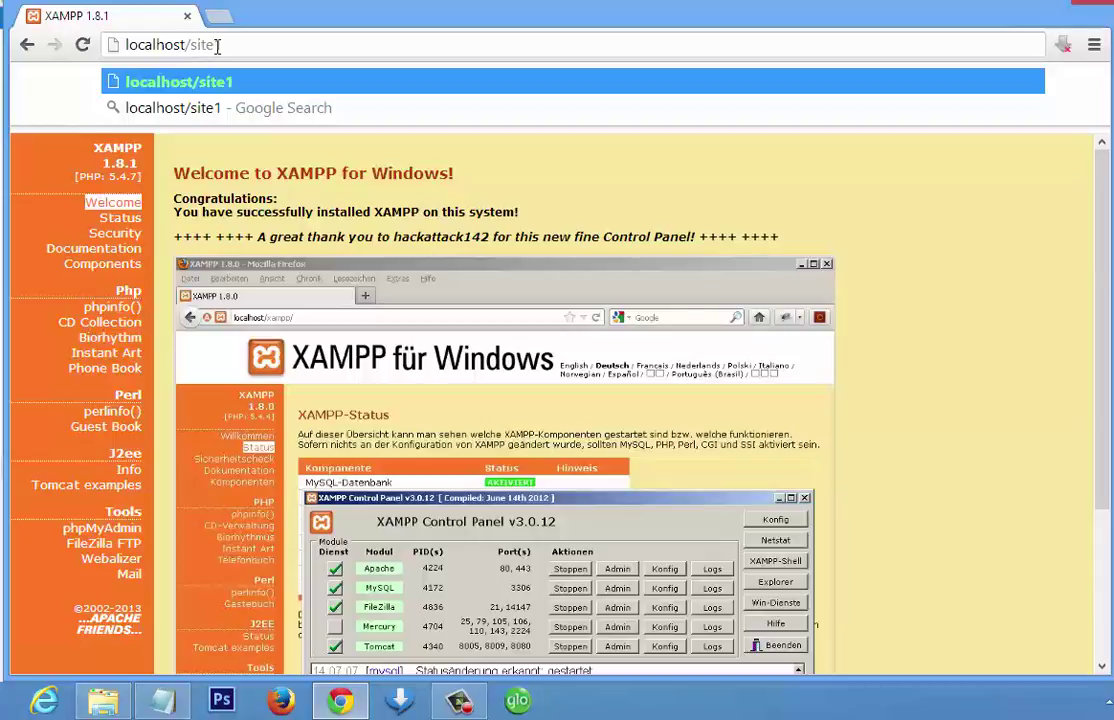
key(Return)
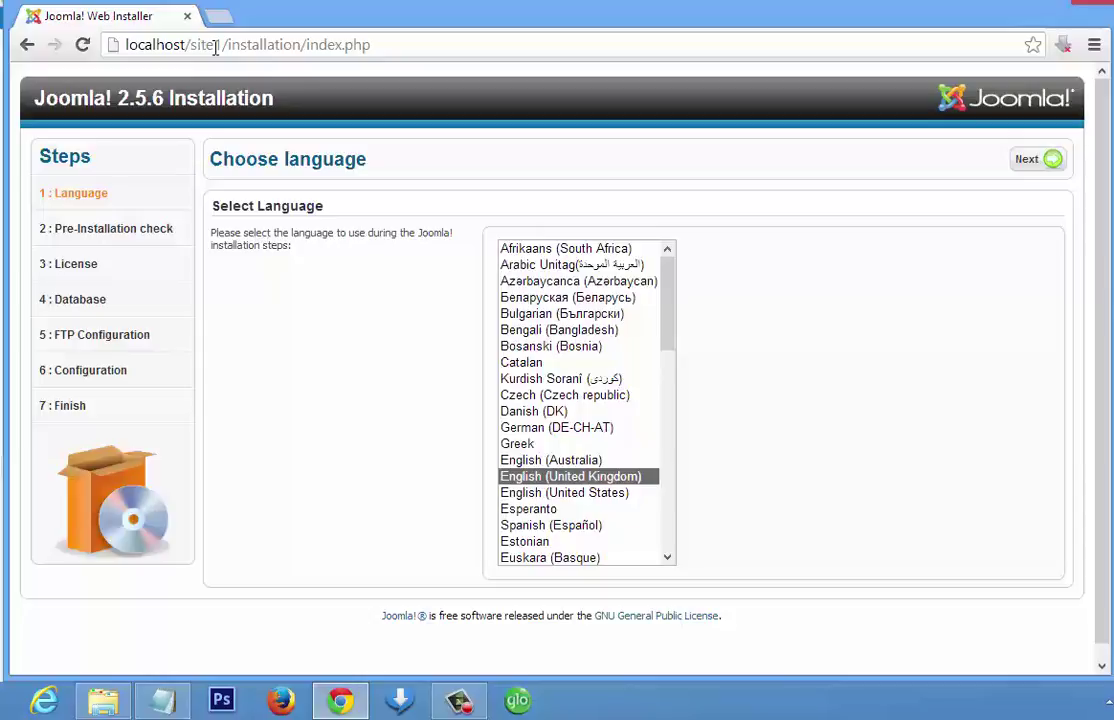
- Choose English (United Kingdom), pass the pre-installation check, and scroll through the GPL license
click(530, 476)
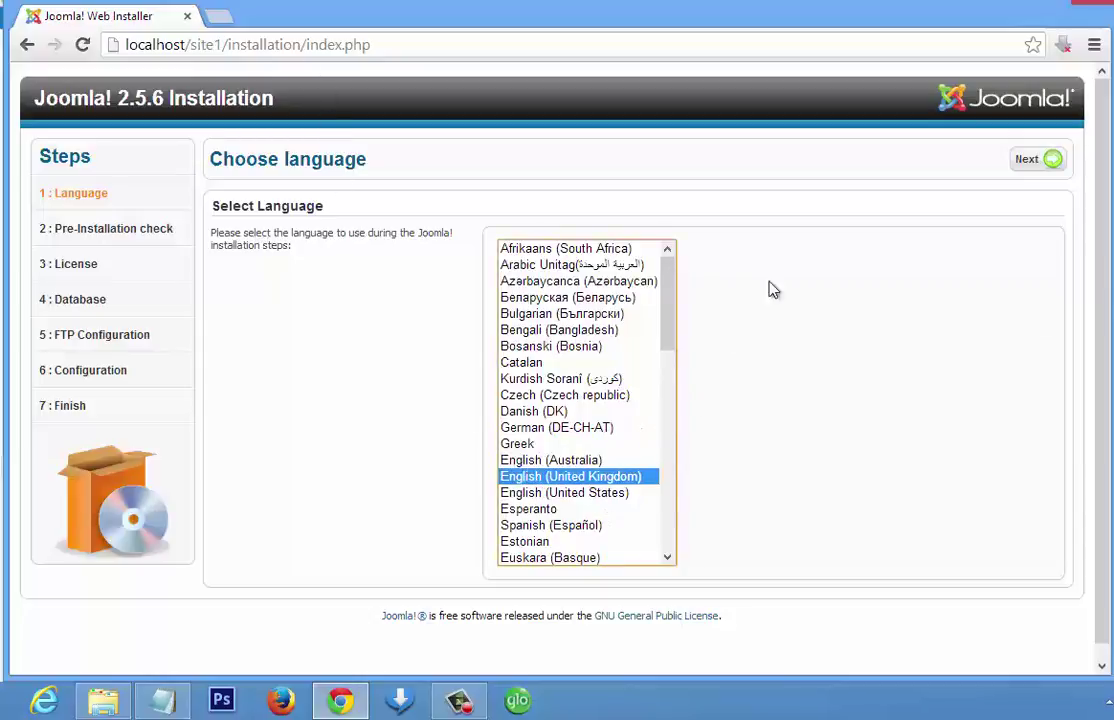
click(1052, 163)
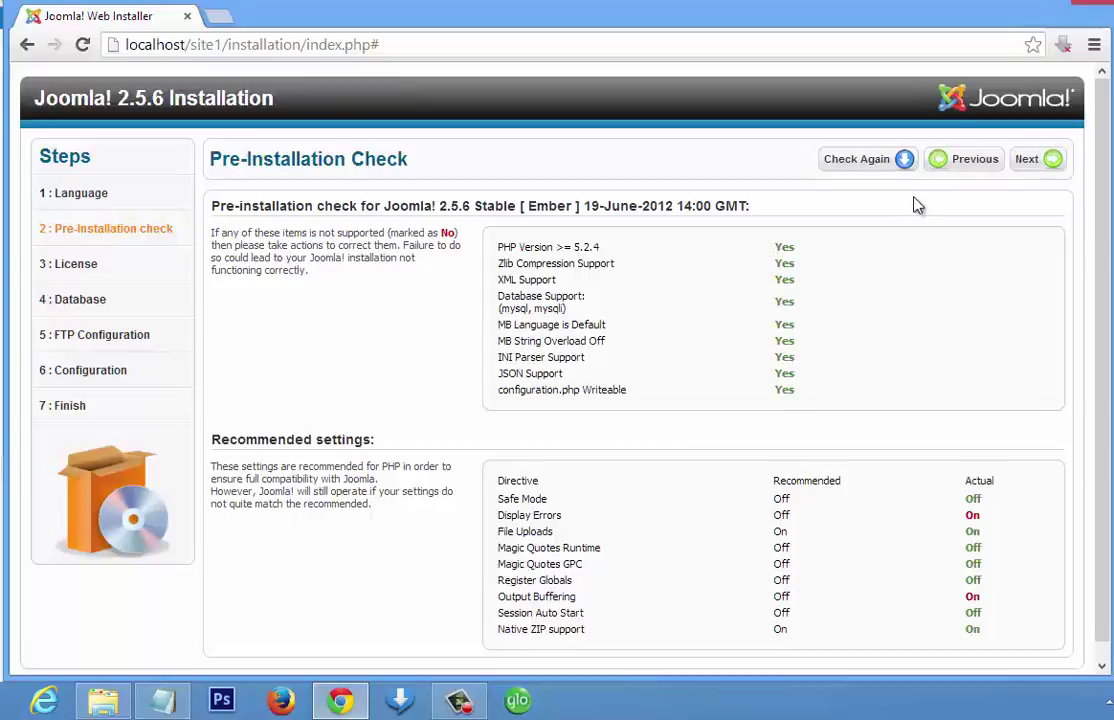
click(1056, 162)
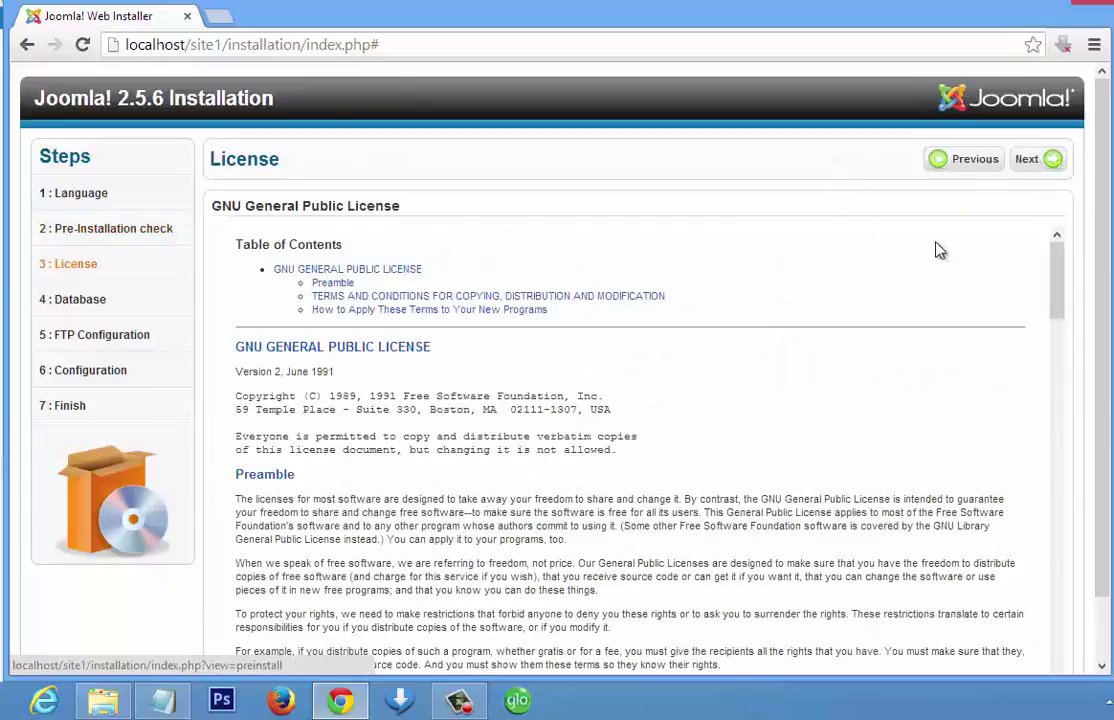
drag(1057, 278, 1062, 697)
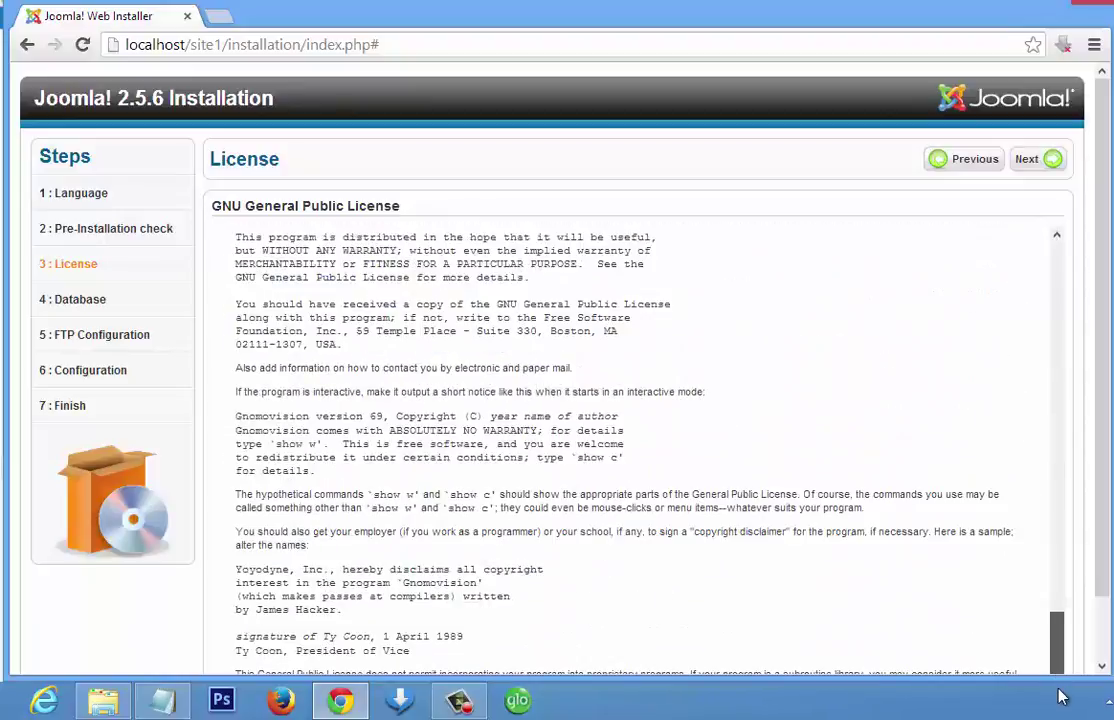
drag(1053, 619, 1030, 241)
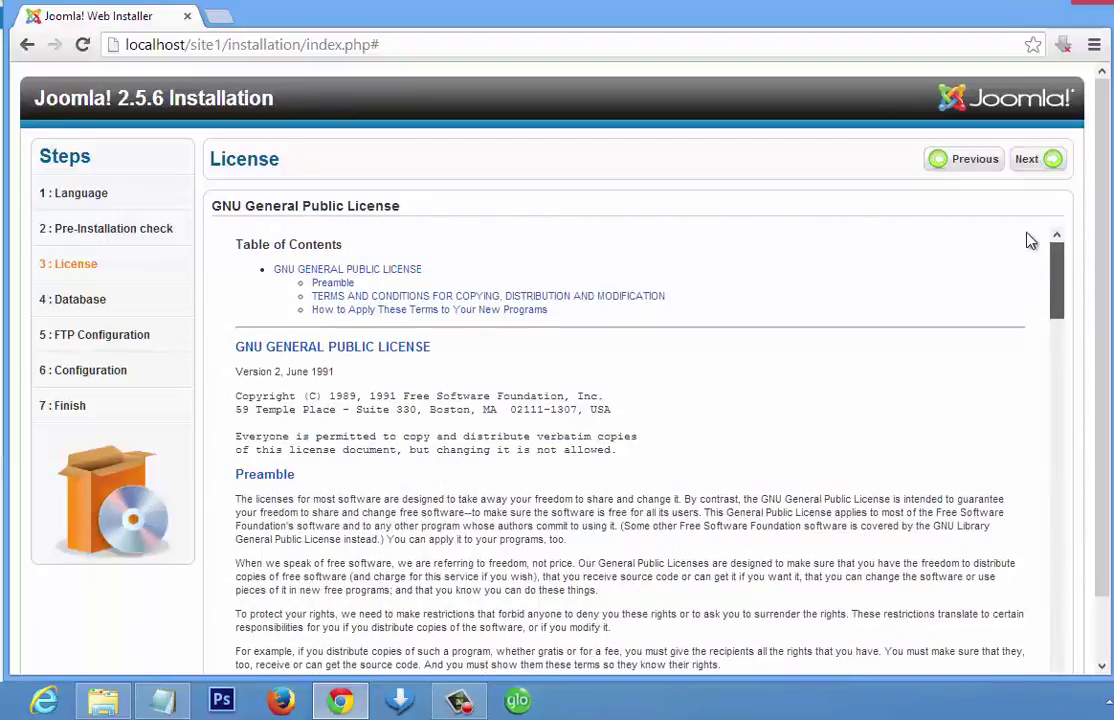
click(1025, 165)
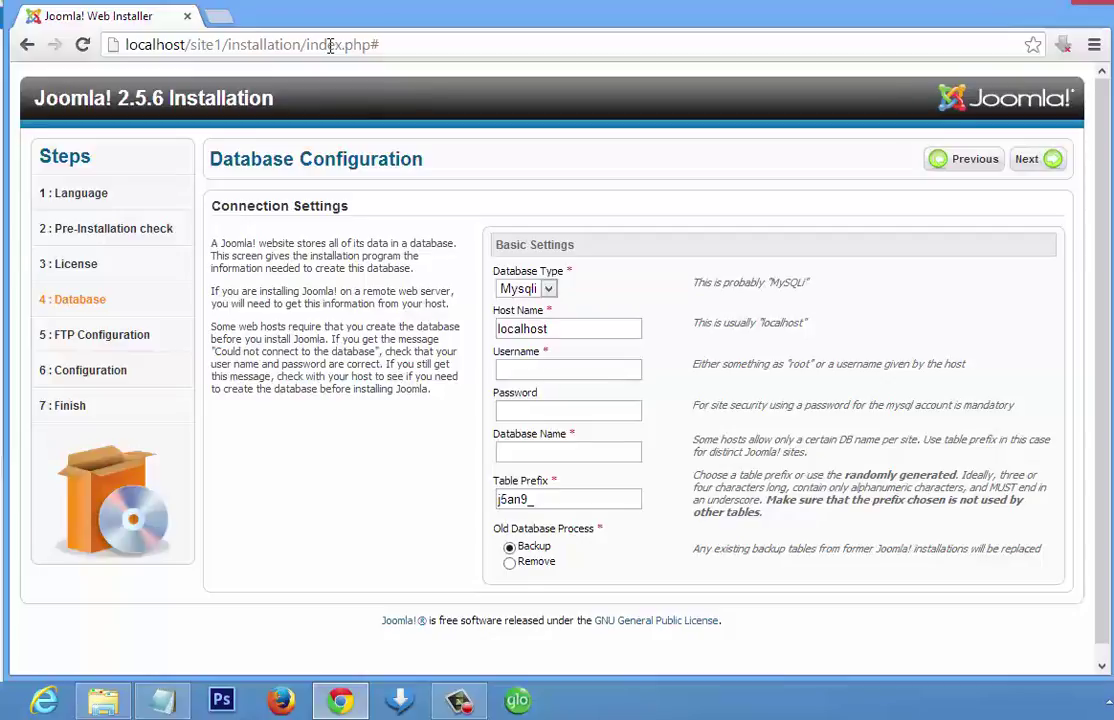
- Load localhost/phpmyadmin in a new Chrome tab
click(219, 15)
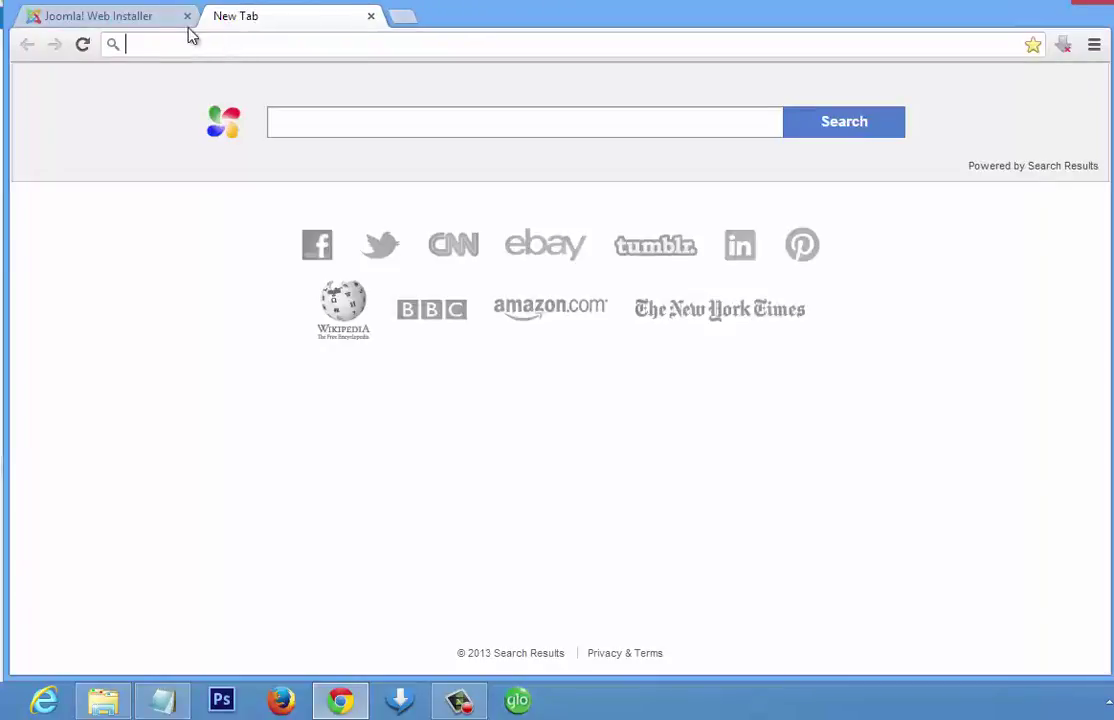
text(local)
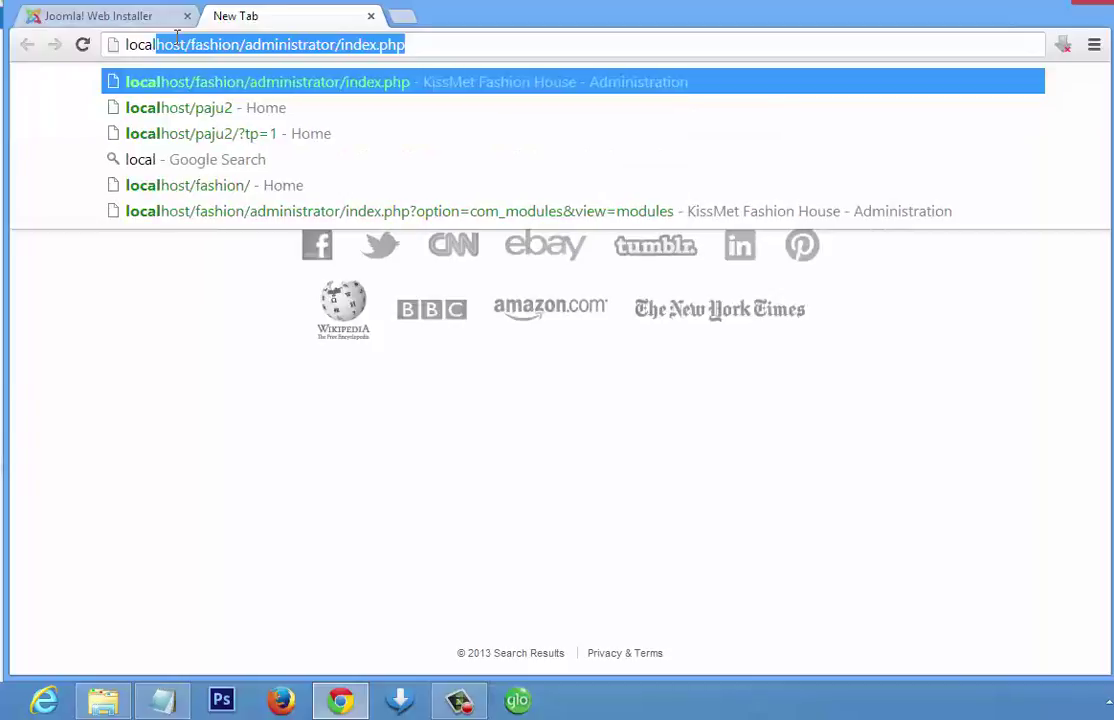
text(ho)
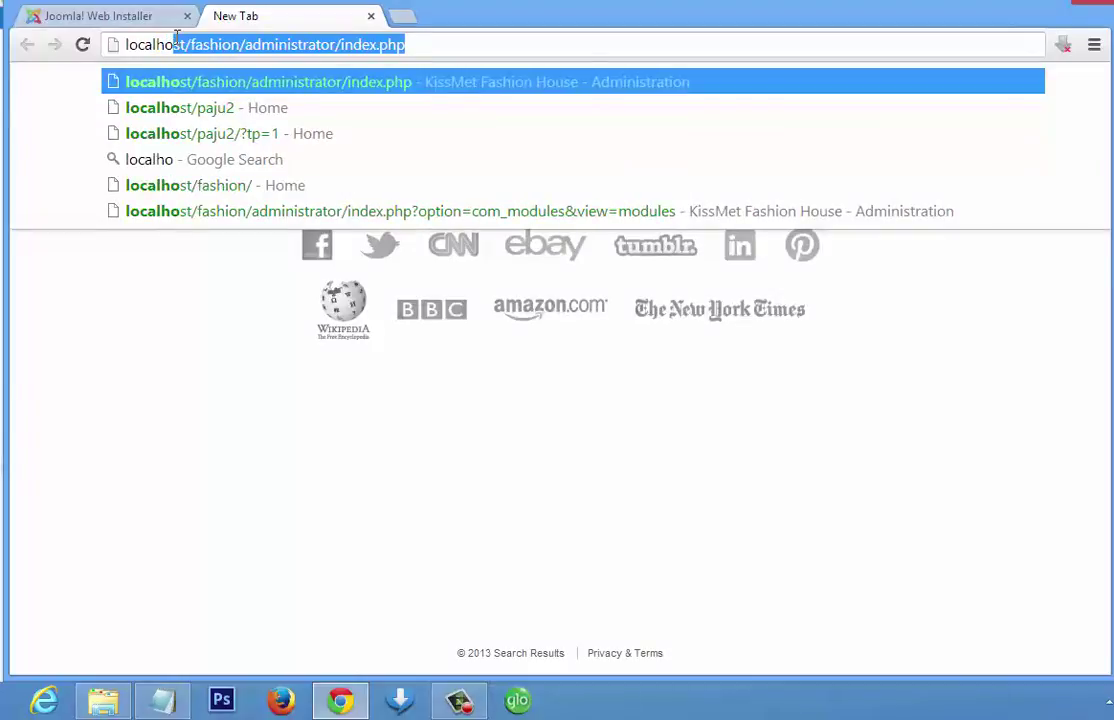
text(st/phpmyadmin)
key(Return)
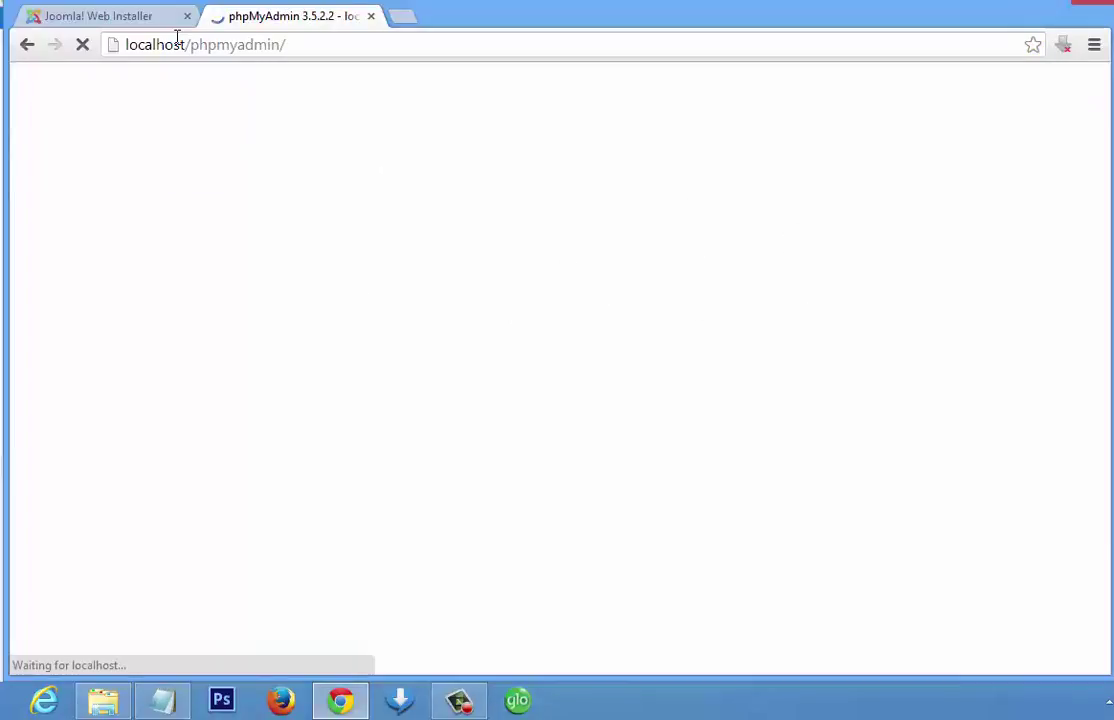
- Create a database named site1 from phpMyAdmin's Databases tab
click(75, 18)
click(238, 12)
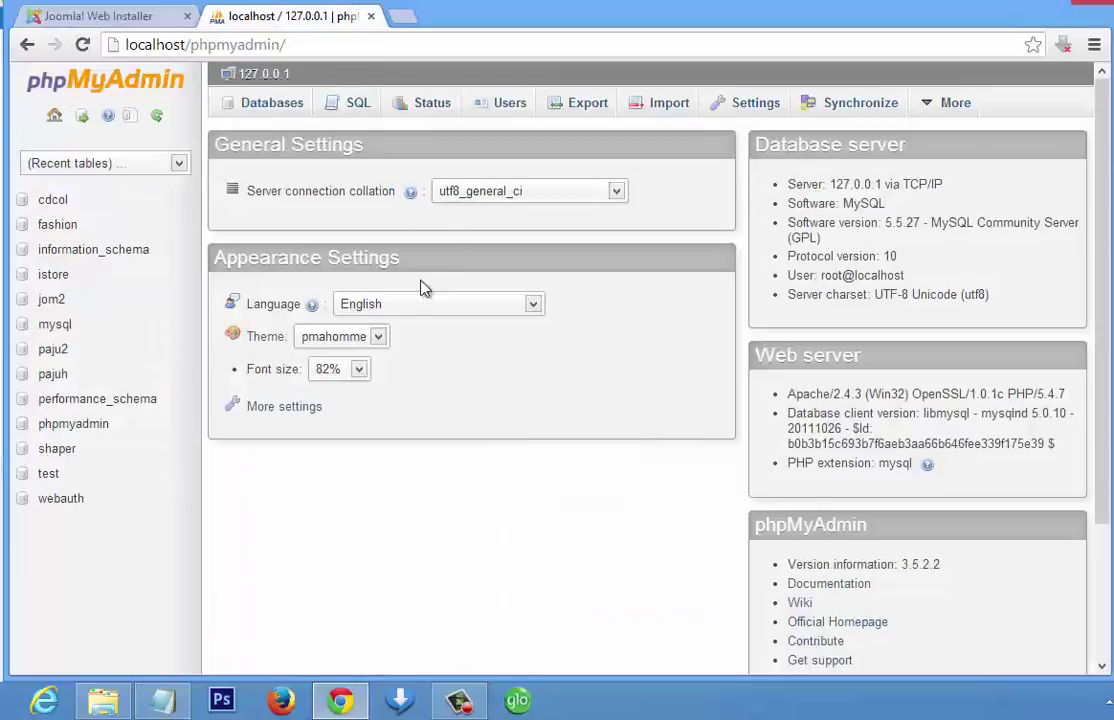
click(285, 110)
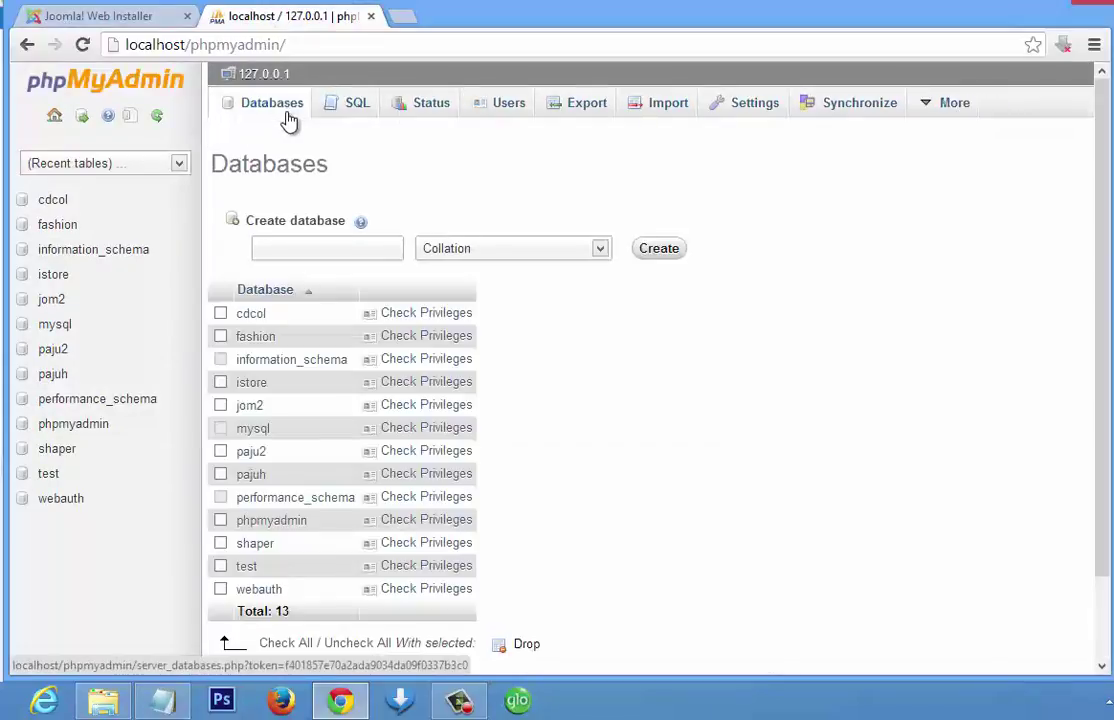
click(318, 248)
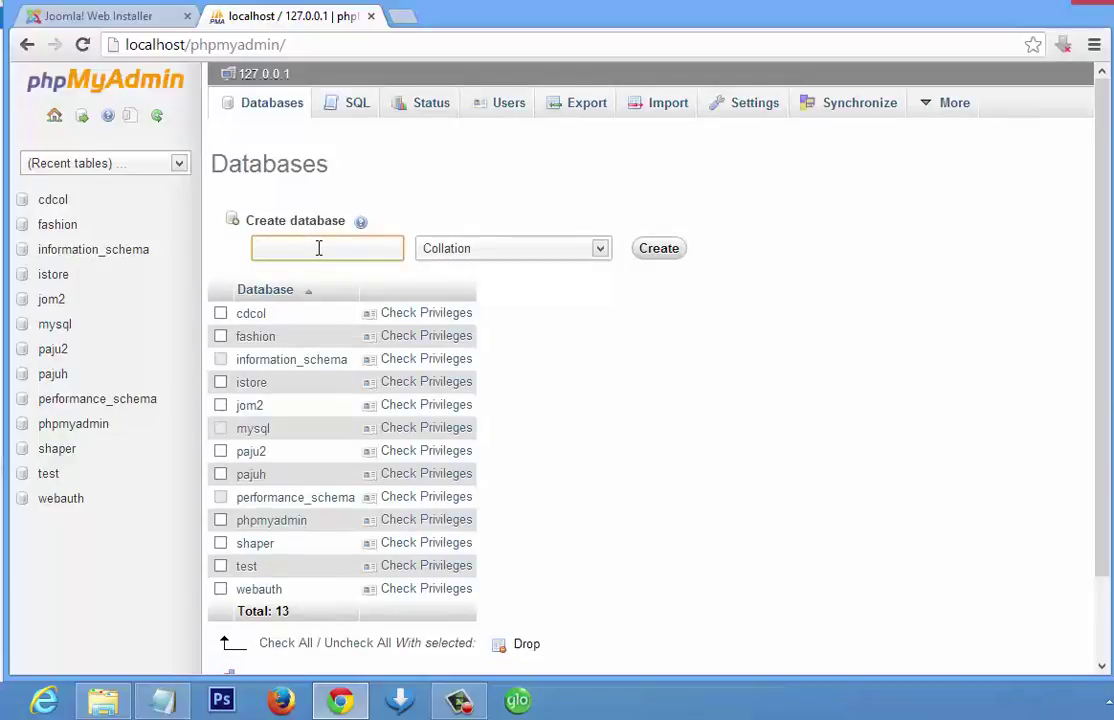
text(site1)
click(647, 258)
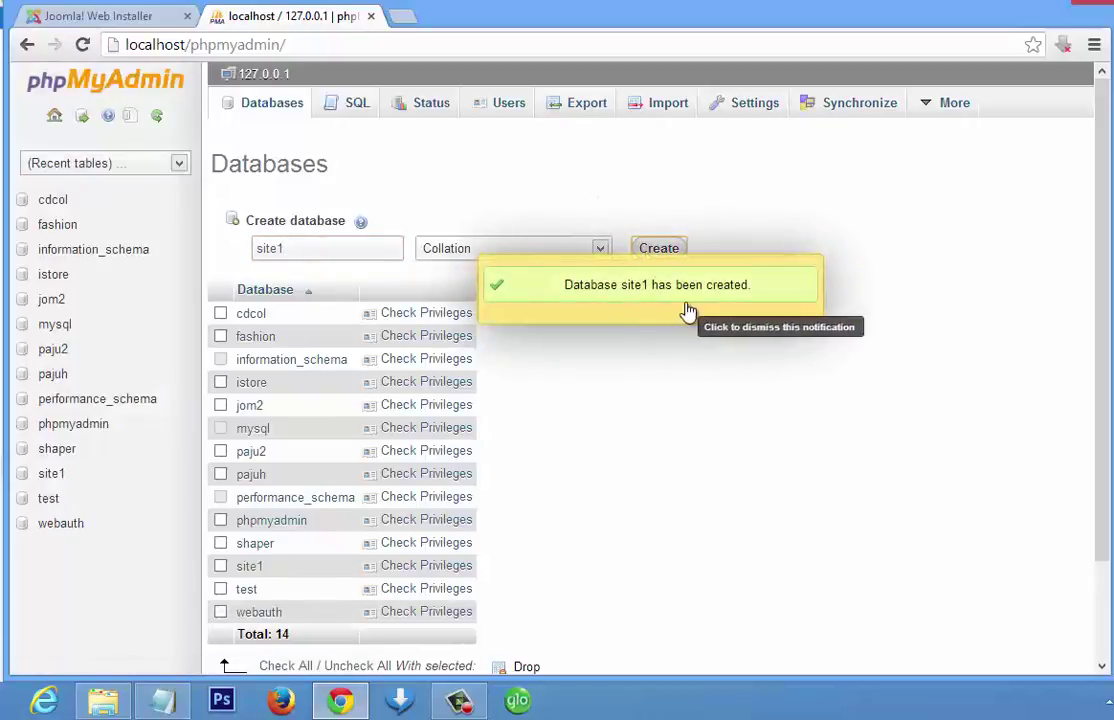
- Enter host localhost, username root and database name site1, then submit
click(142, 19)
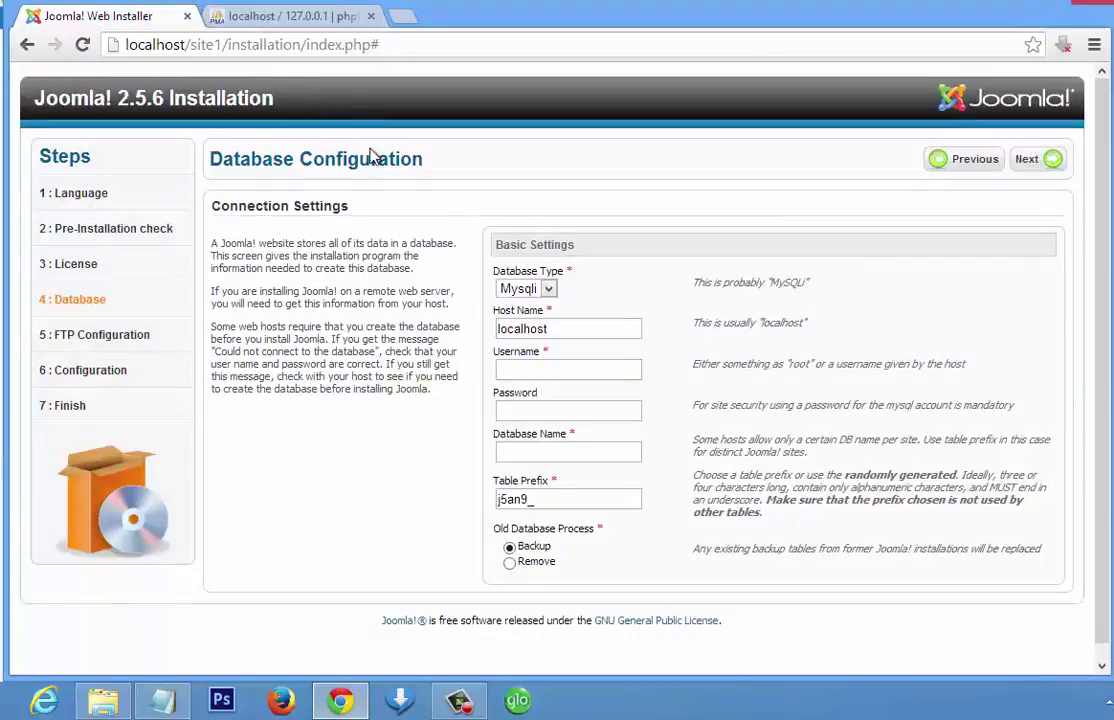
double_click(538, 337)
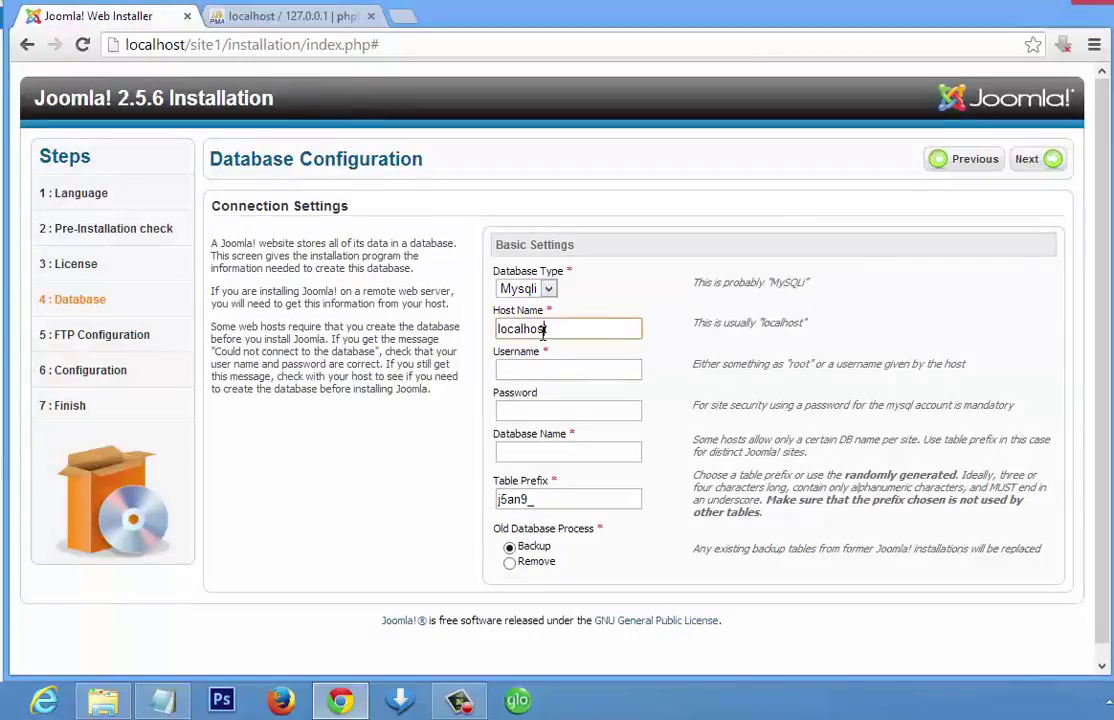
click(634, 341)
click(614, 372)
click(614, 372)
text(root)
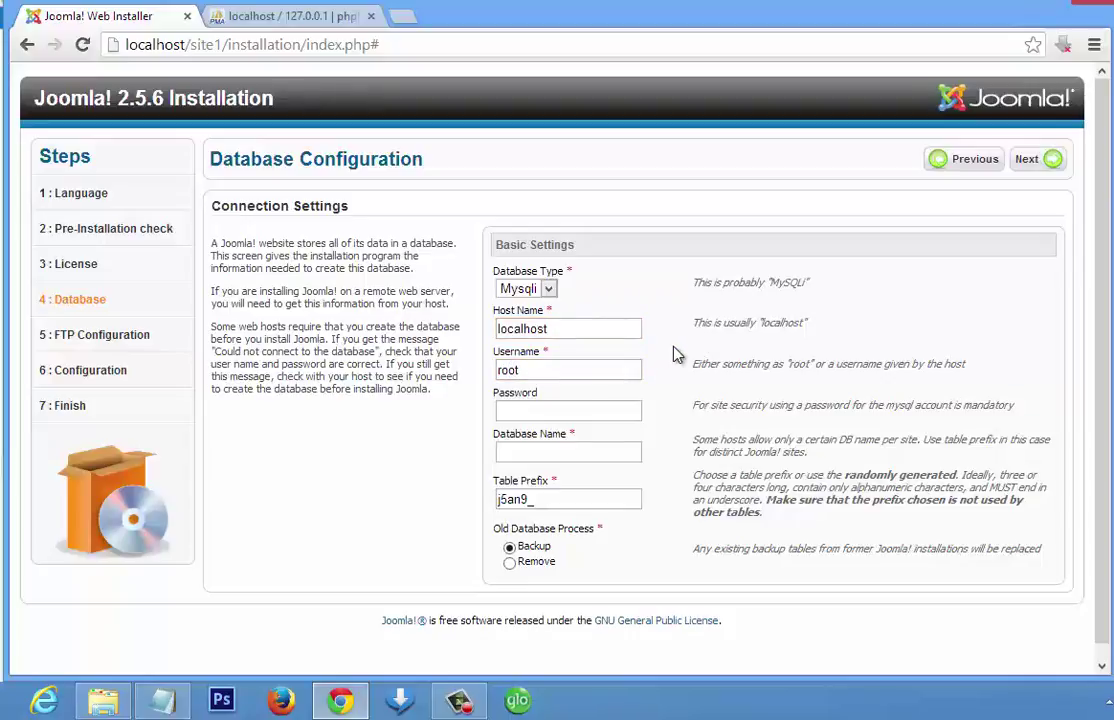
click(592, 412)
click(564, 455)
text(site)
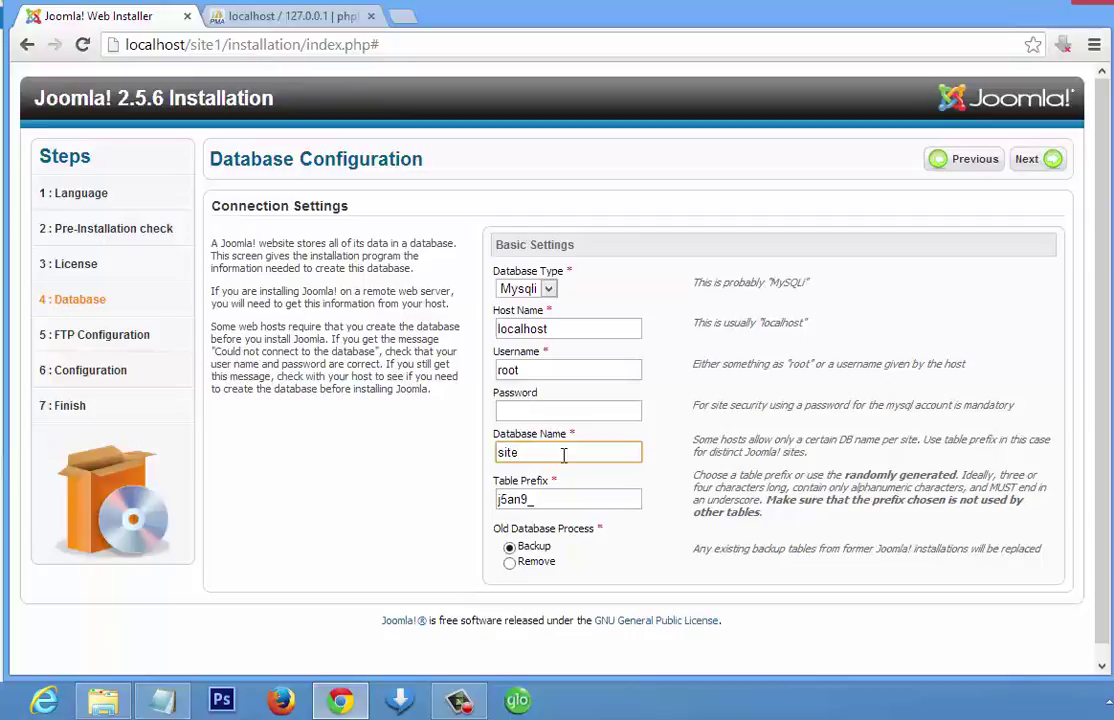
text(1)
click(669, 241)
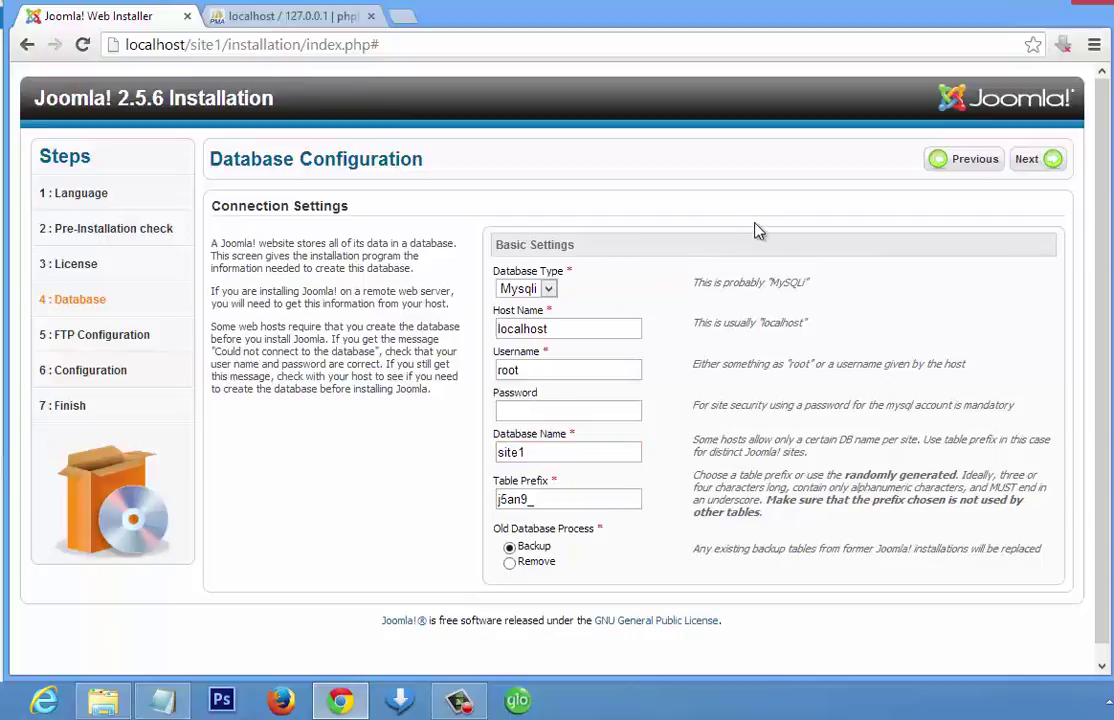
click(1021, 172)
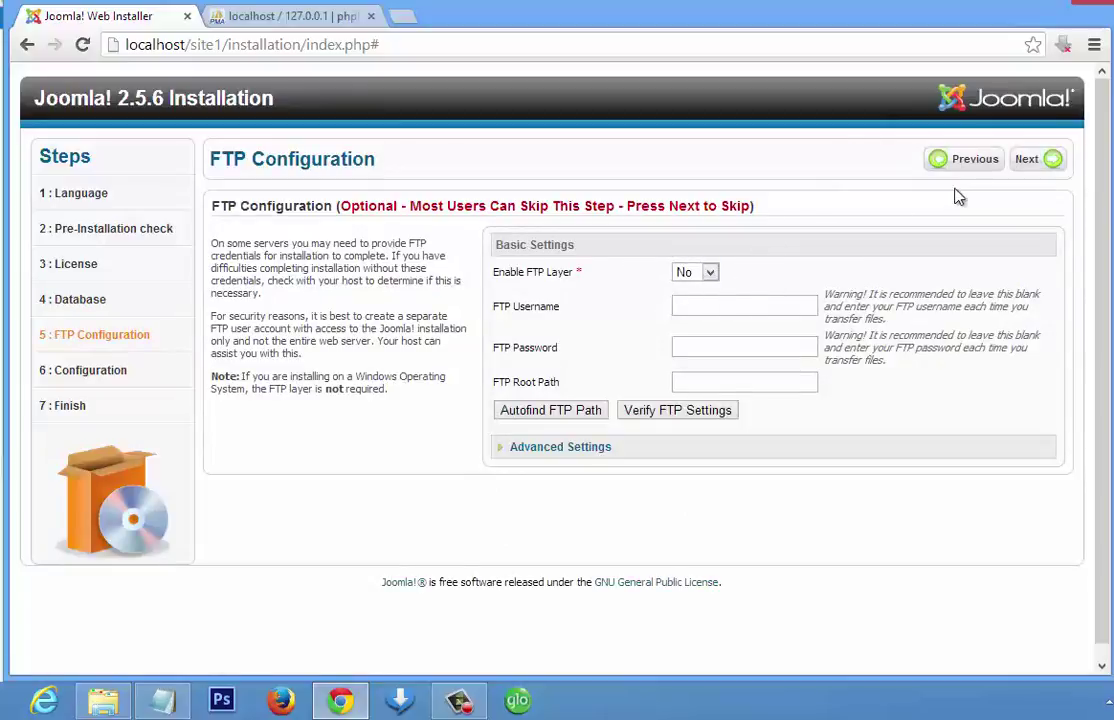
- Skip FTP configuration and enter My Site as the site name
click(1038, 170)
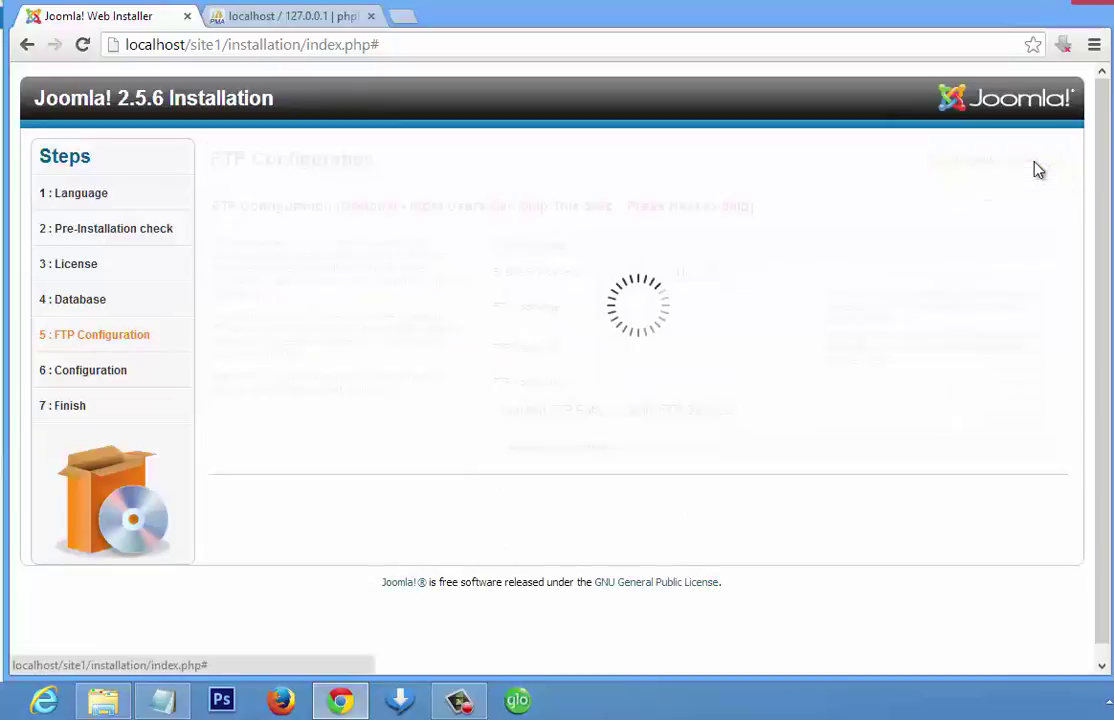
click(763, 279)
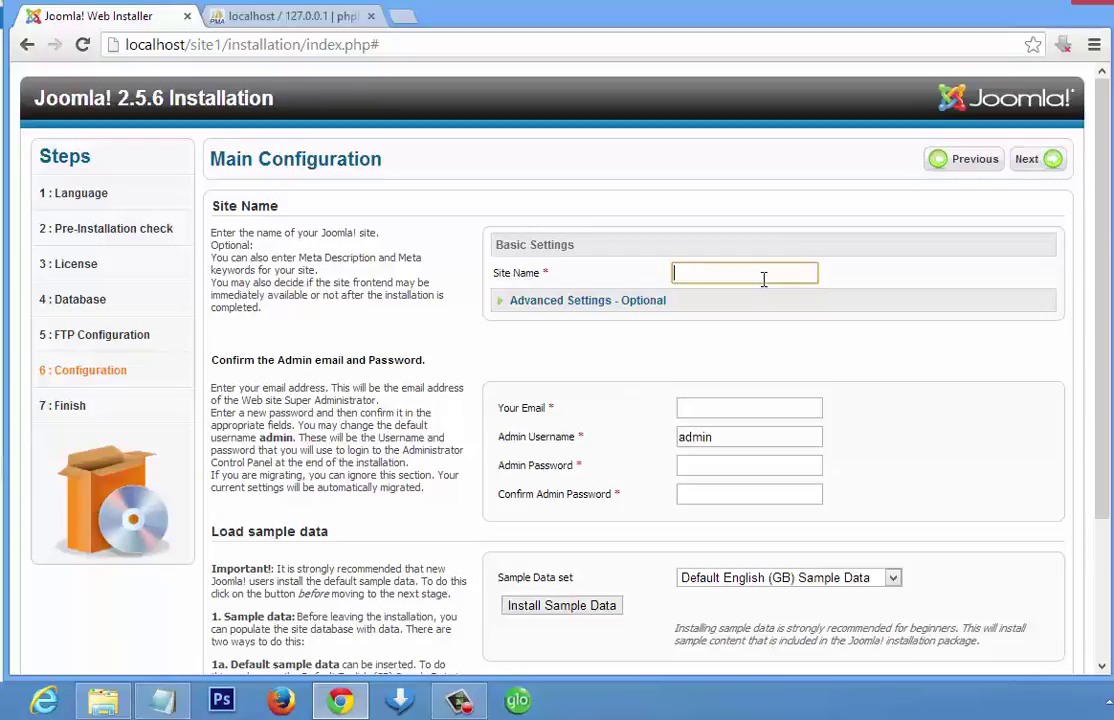
text(My Site)
click(781, 322)
- Fill in the administrator's e-mail address and password, confirm the password, and continue
click(738, 406)
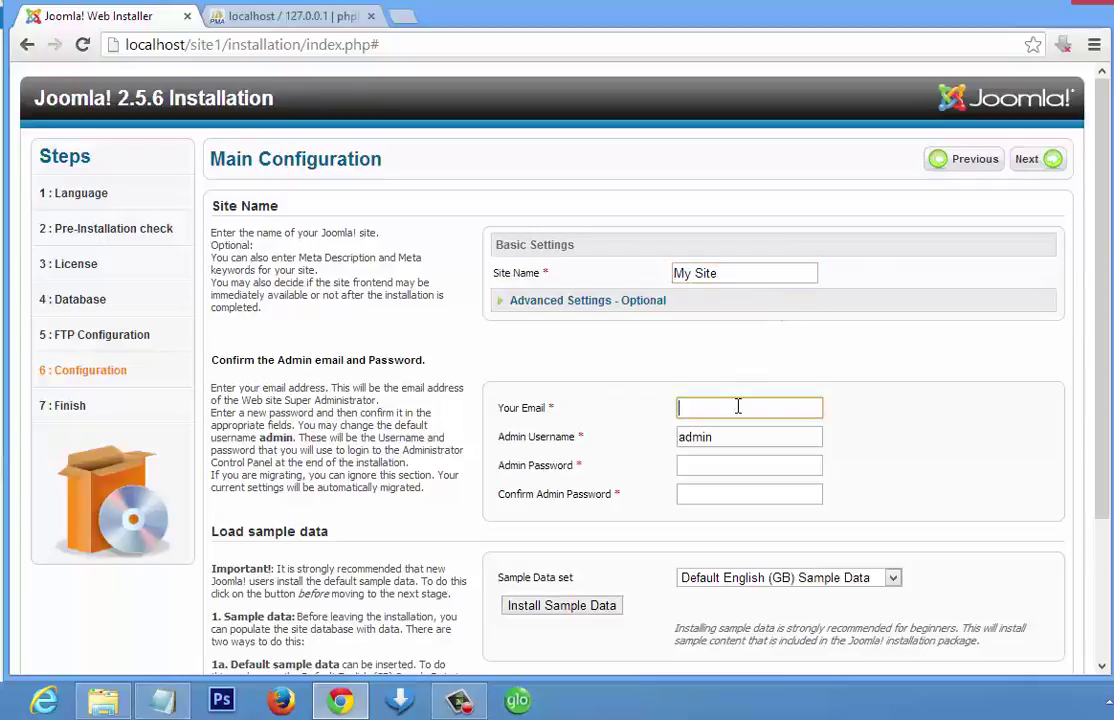
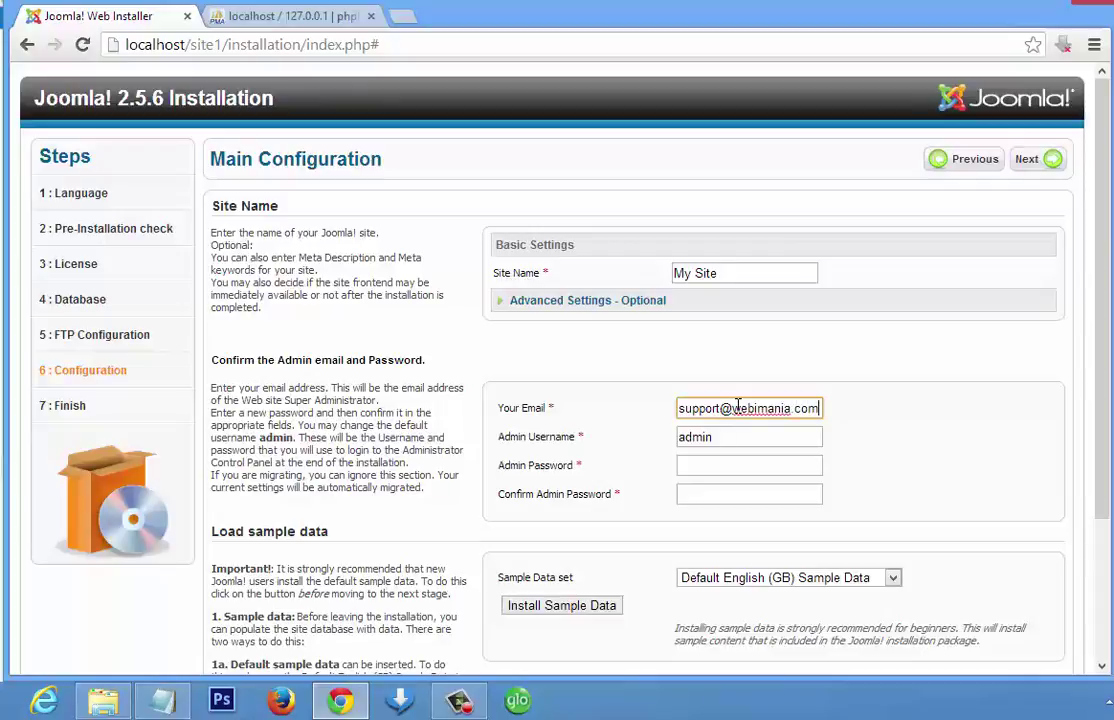
key(Tab)
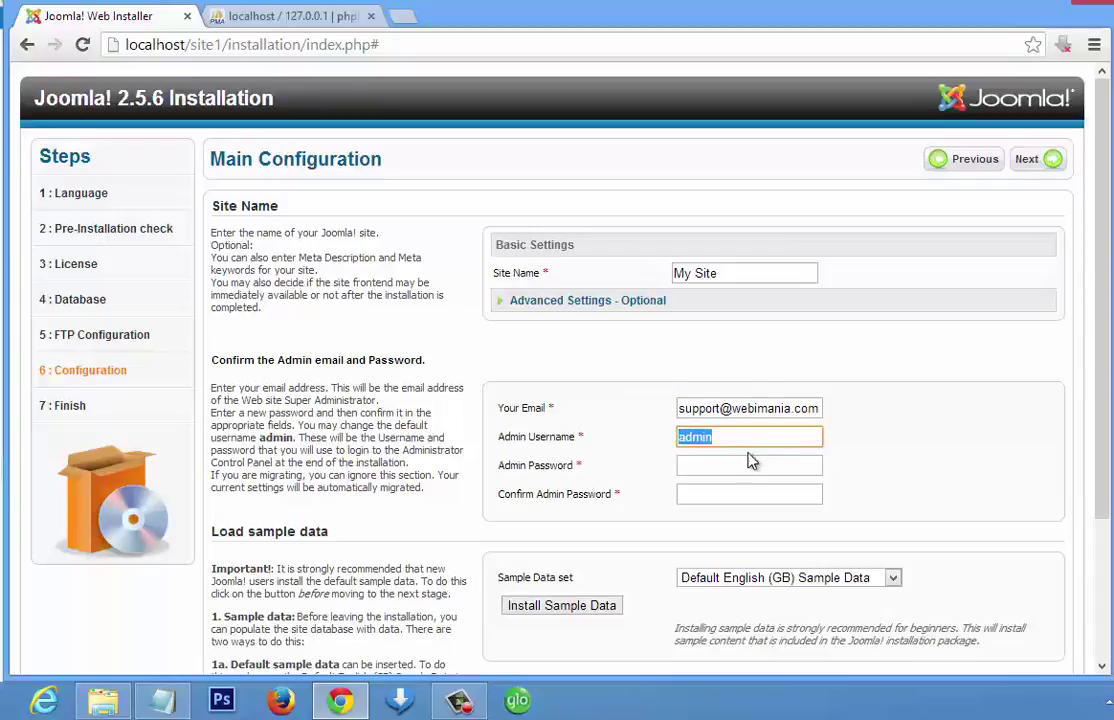
click(746, 463)
text(admin123)
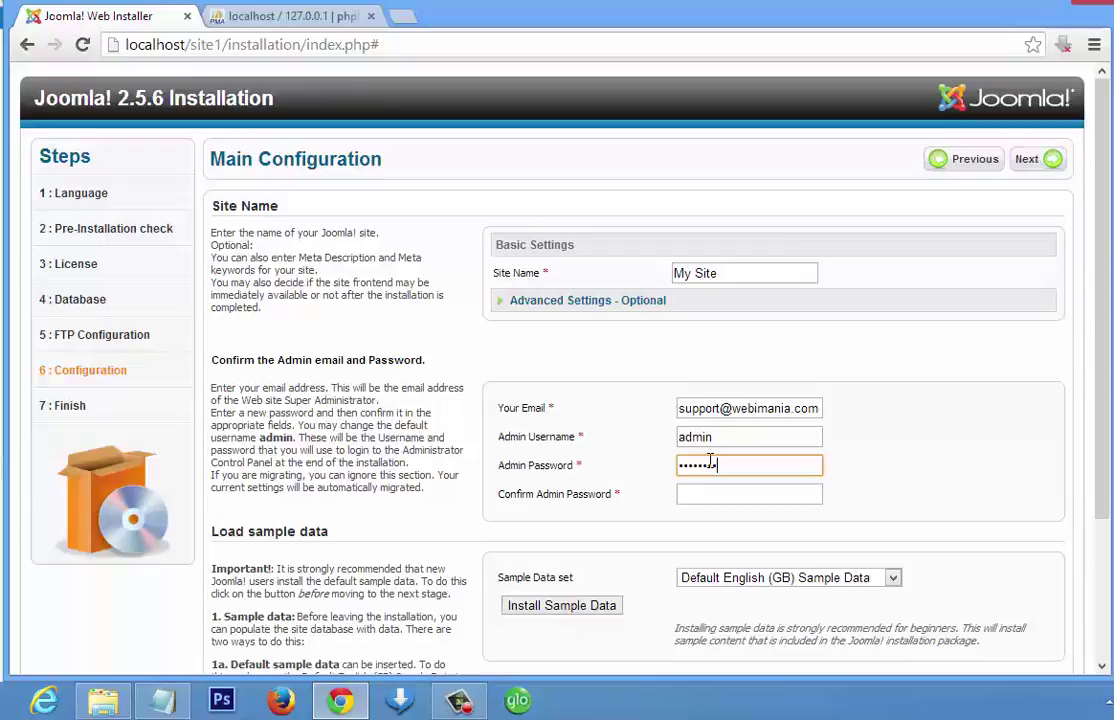
click(704, 493)
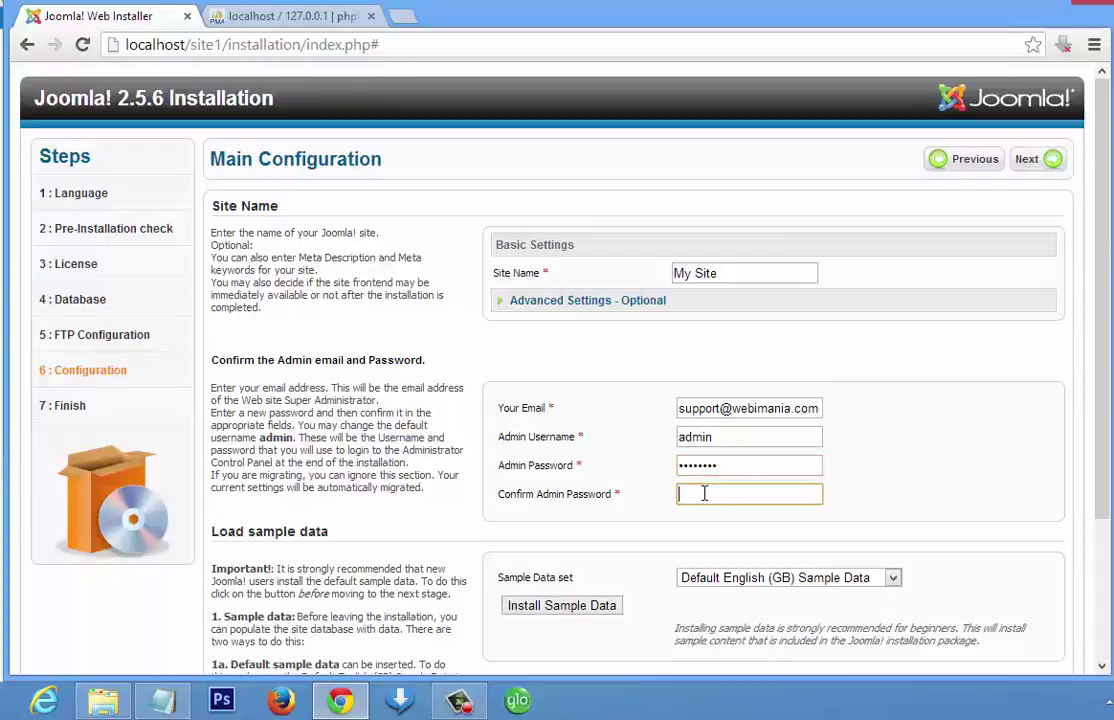
text(password)
click(736, 547)
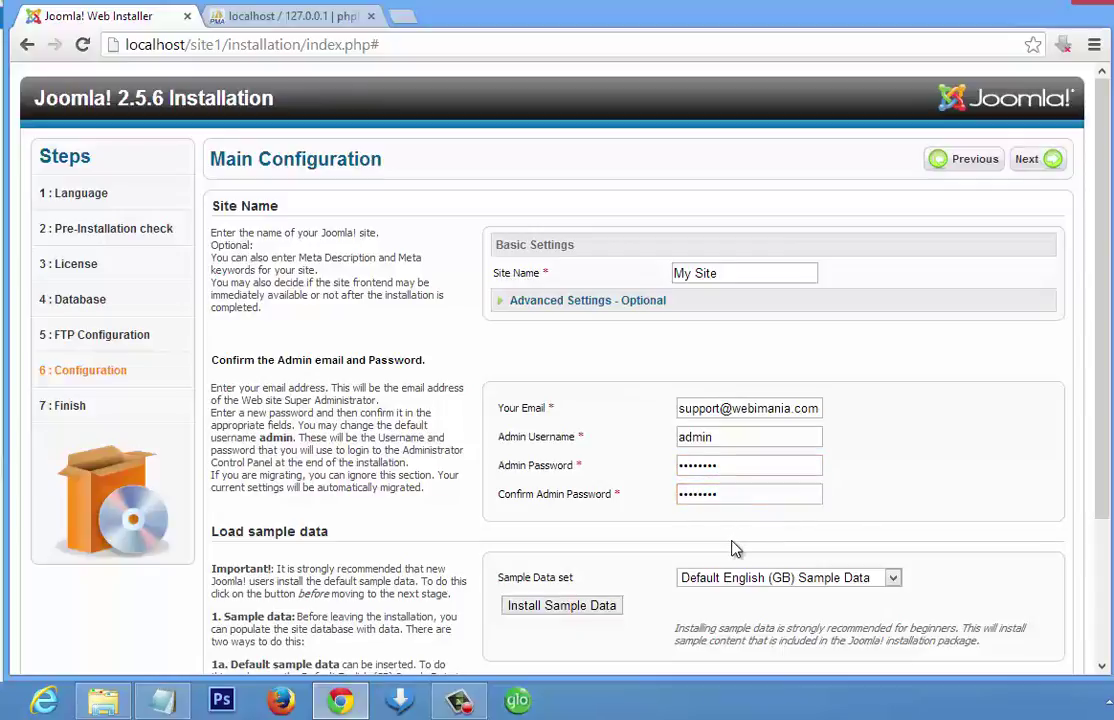
scroll(736, 547, down, 1)
scroll(736, 547, down, 3)
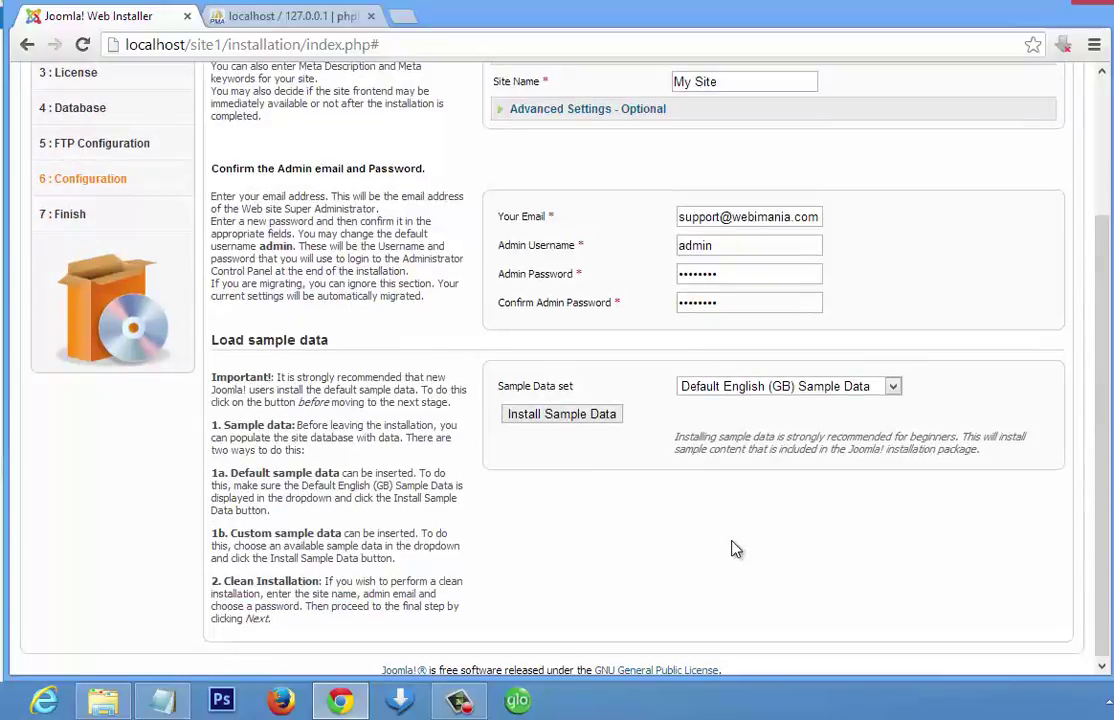
scroll(736, 548, up, 2)
scroll(736, 548, up, 1)
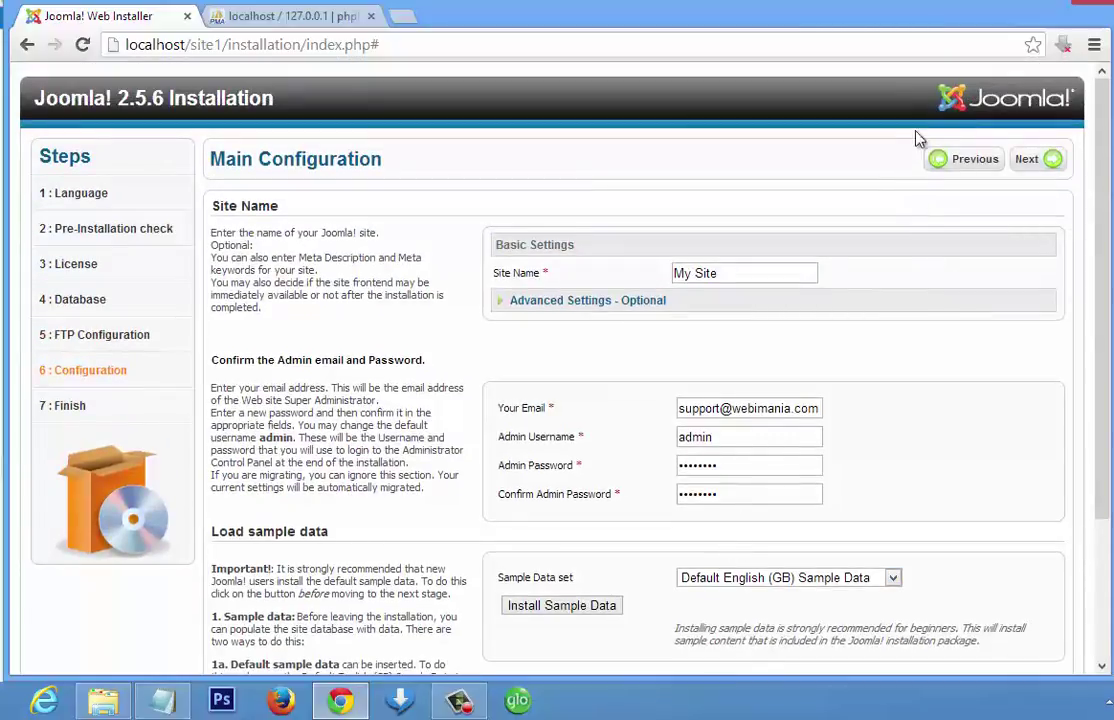
click(1025, 161)
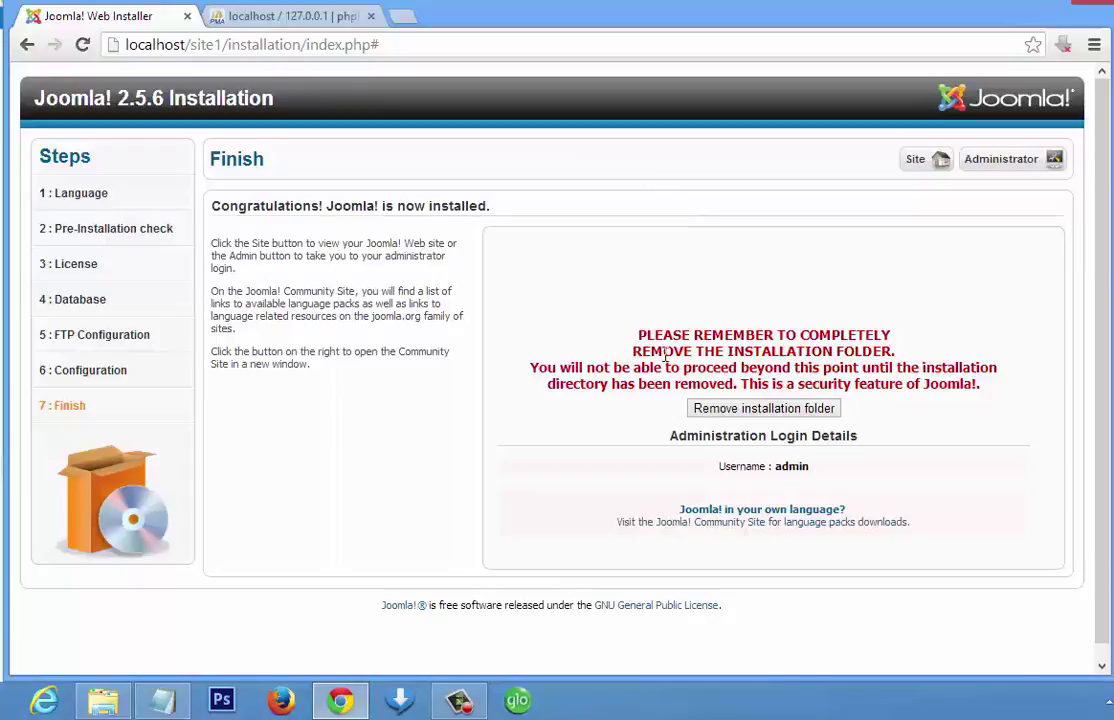
- Remove the installation folder from the Finish page and close the phpMyAdmin tab
click(758, 413)
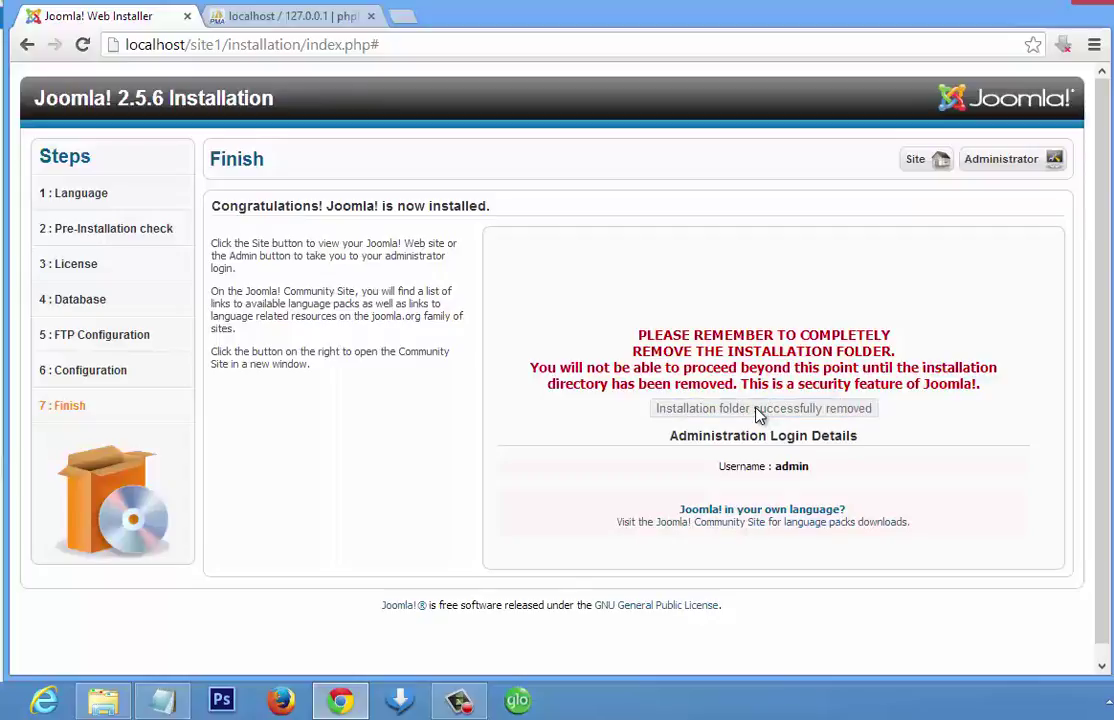
click(287, 17)
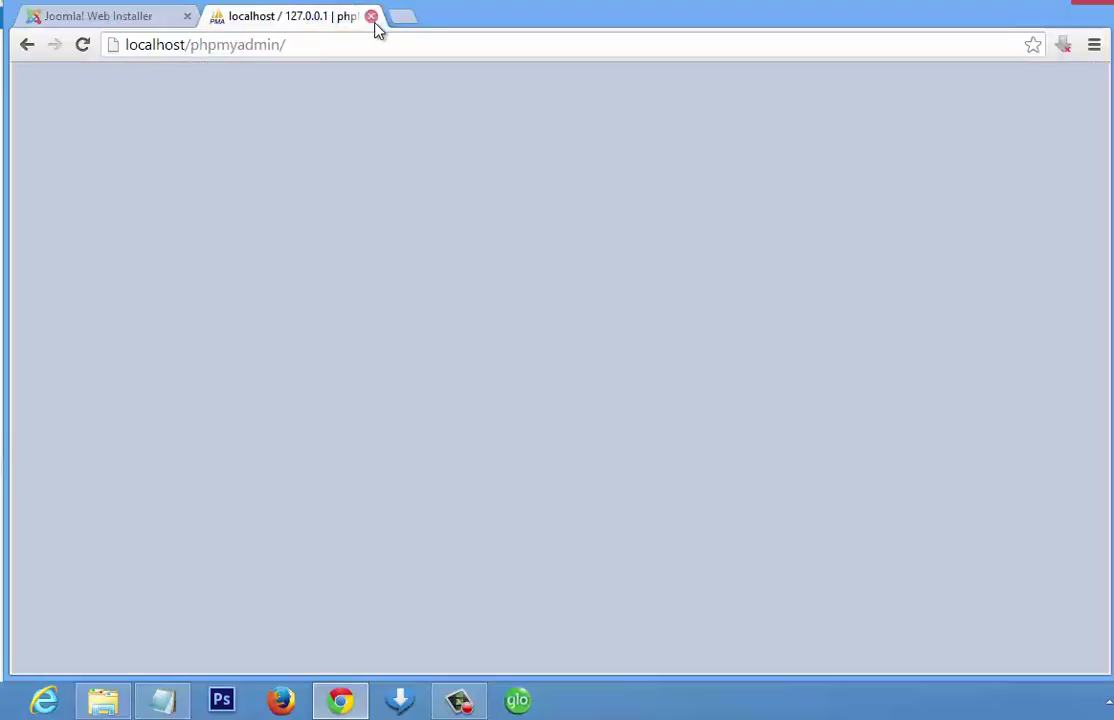
click(371, 17)
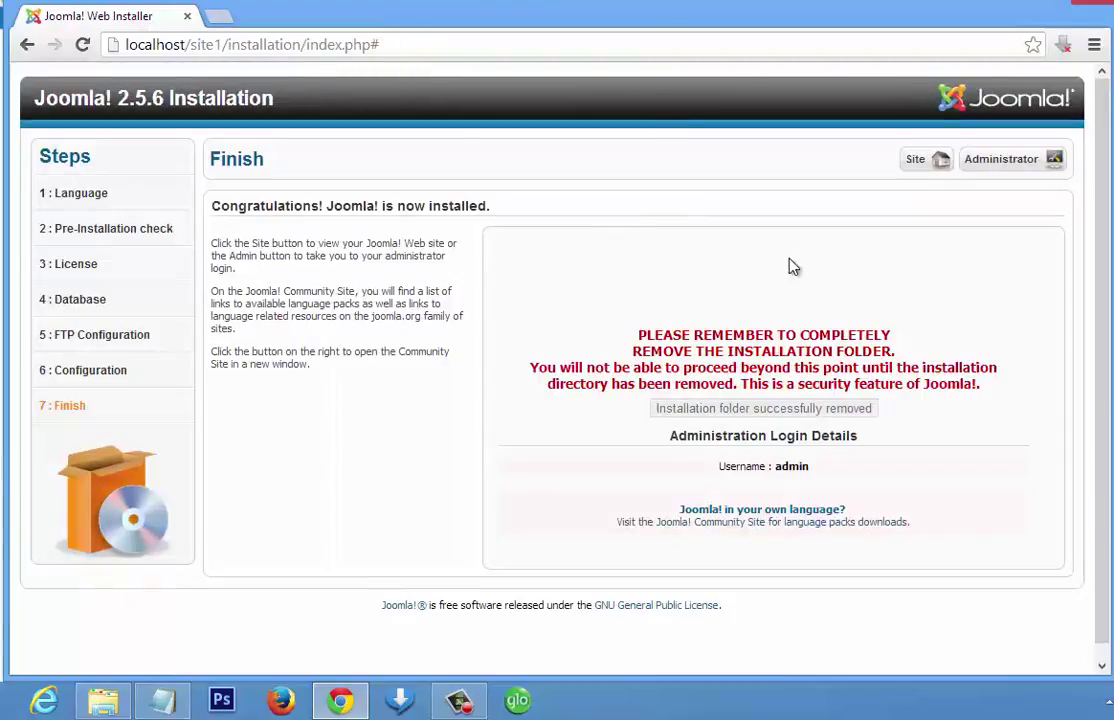
- Open the new site's front-end Home page in a new tab, then return to the installer
right_click(922, 171)
click(952, 182)
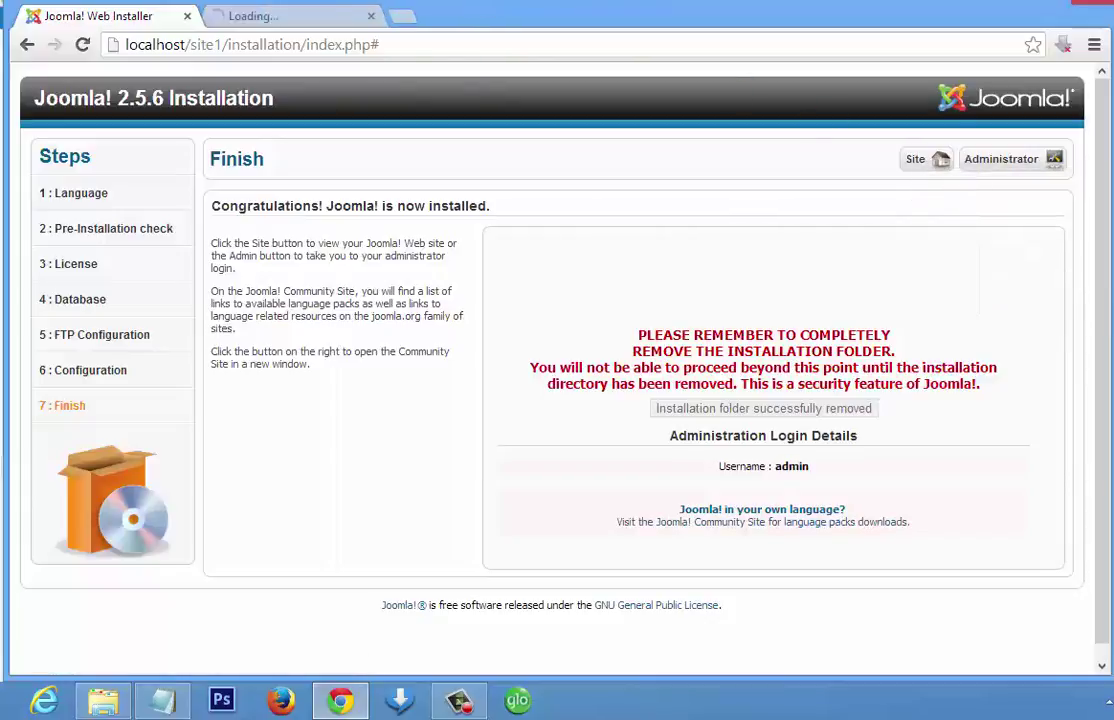
click(321, 28)
click(230, 44)
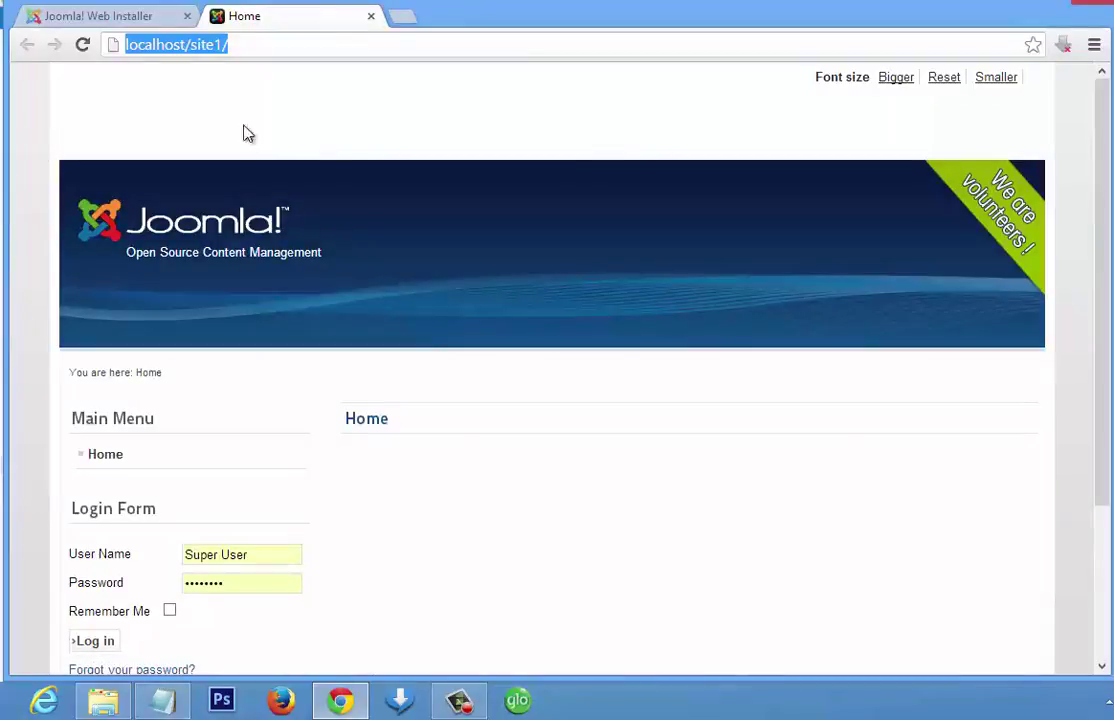
click(152, 20)
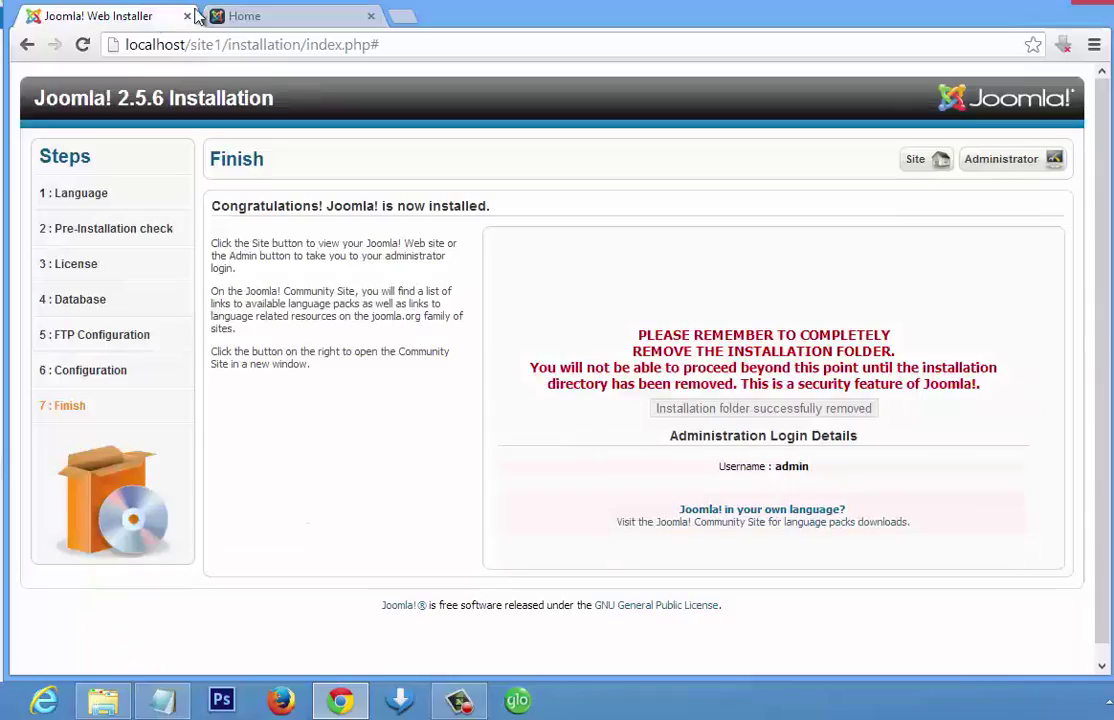
- Open the Administrator login page in a new tab and close the installer tab
right_click(1033, 170)
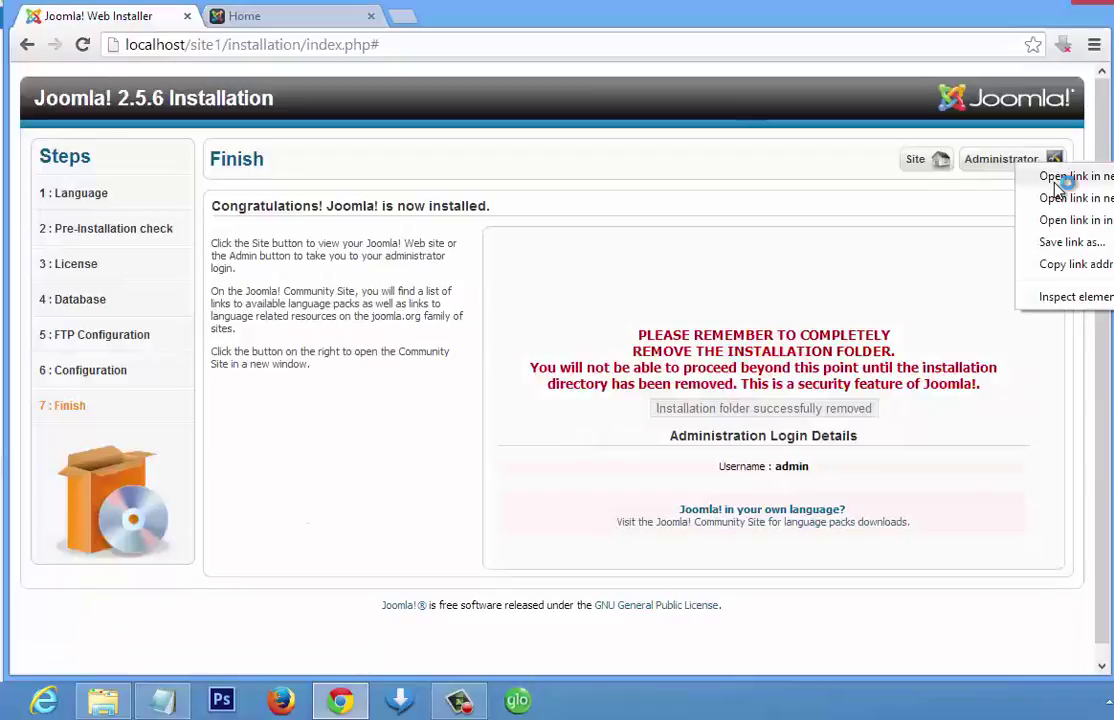
click(1040, 177)
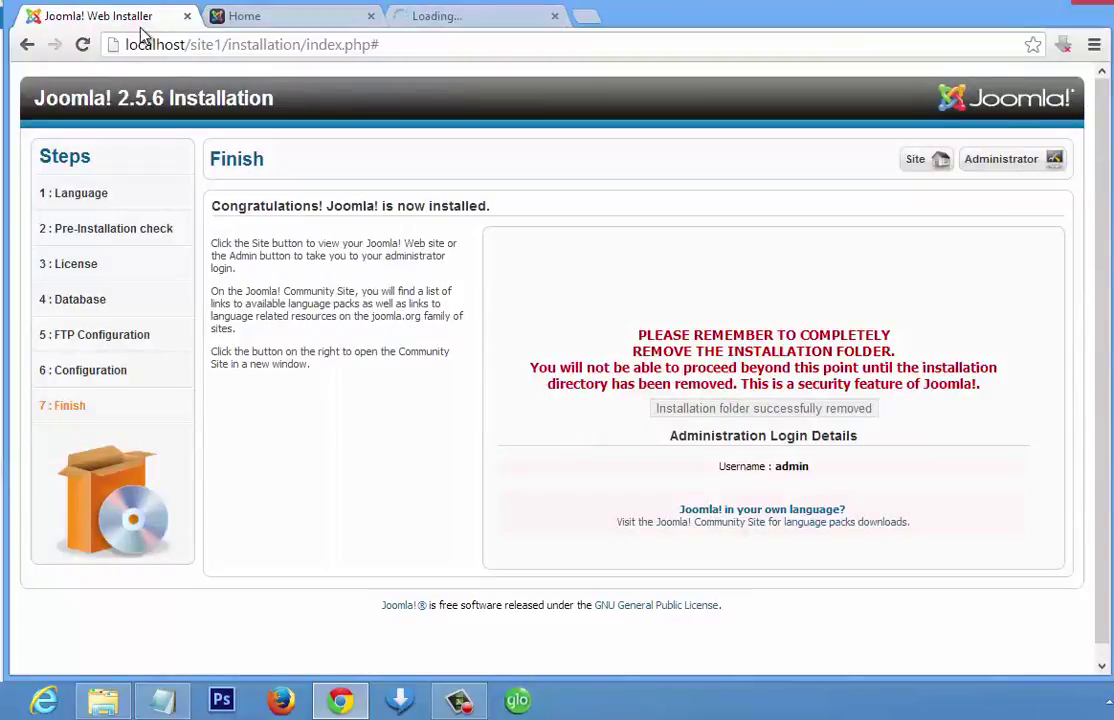
click(188, 18)
click(229, 18)
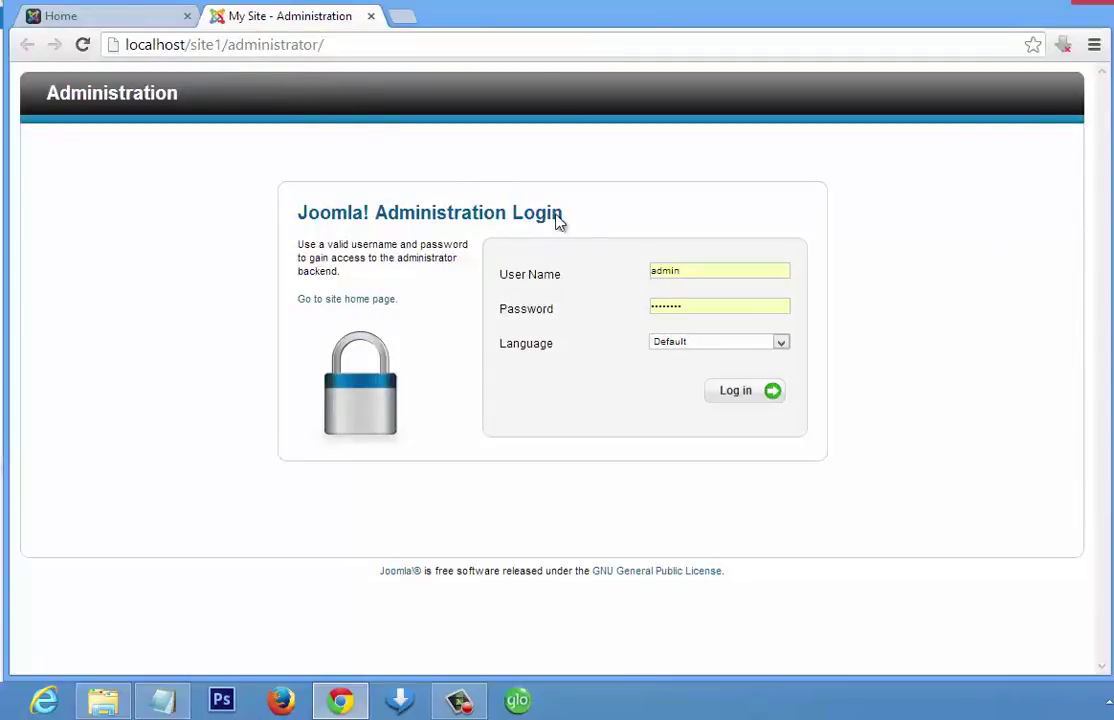
- Log in to the administrator backend as admin with the admin password
double_click(683, 272)
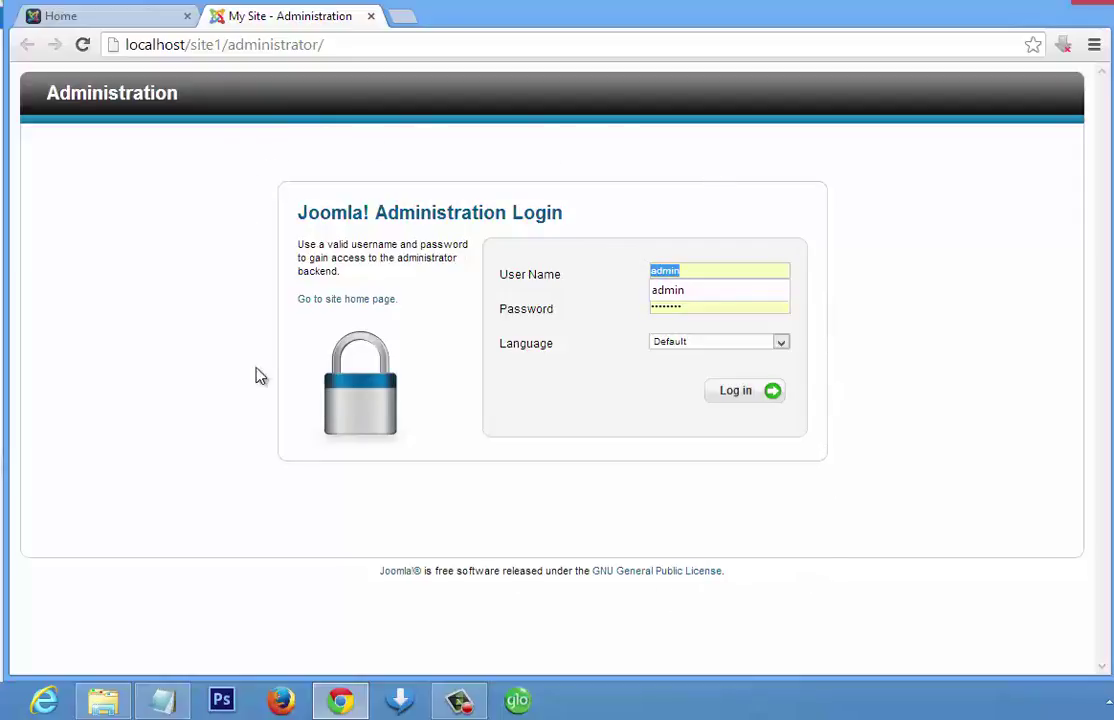
click(123, 26)
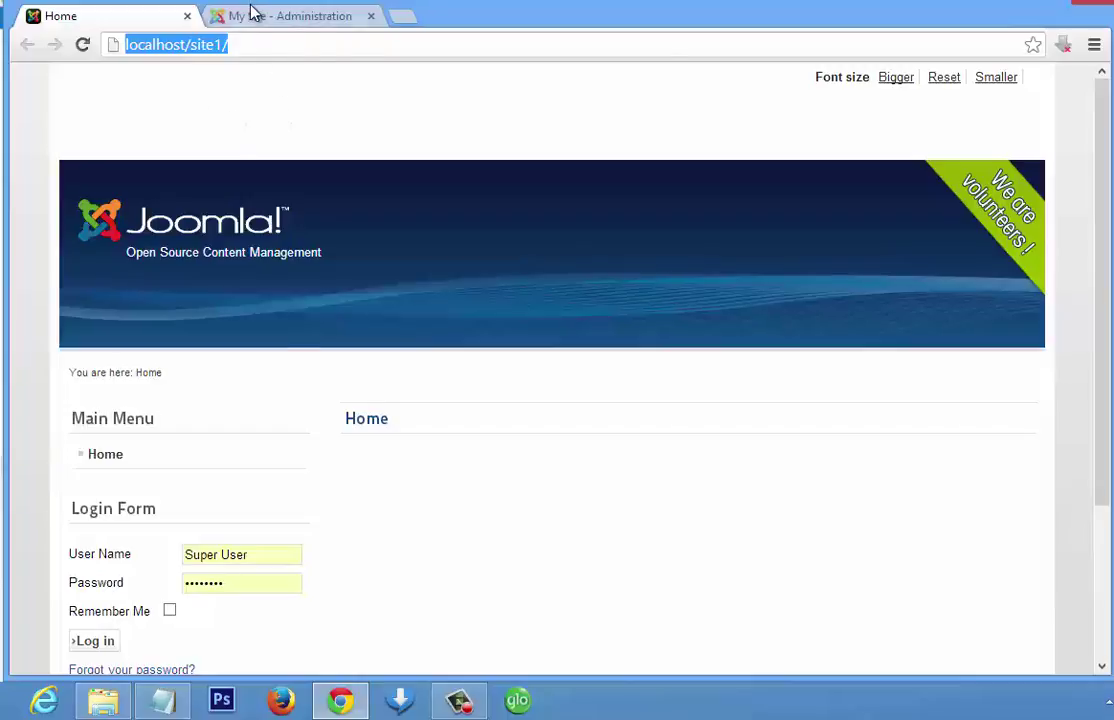
click(251, 12)
click(695, 309)
click(697, 305)
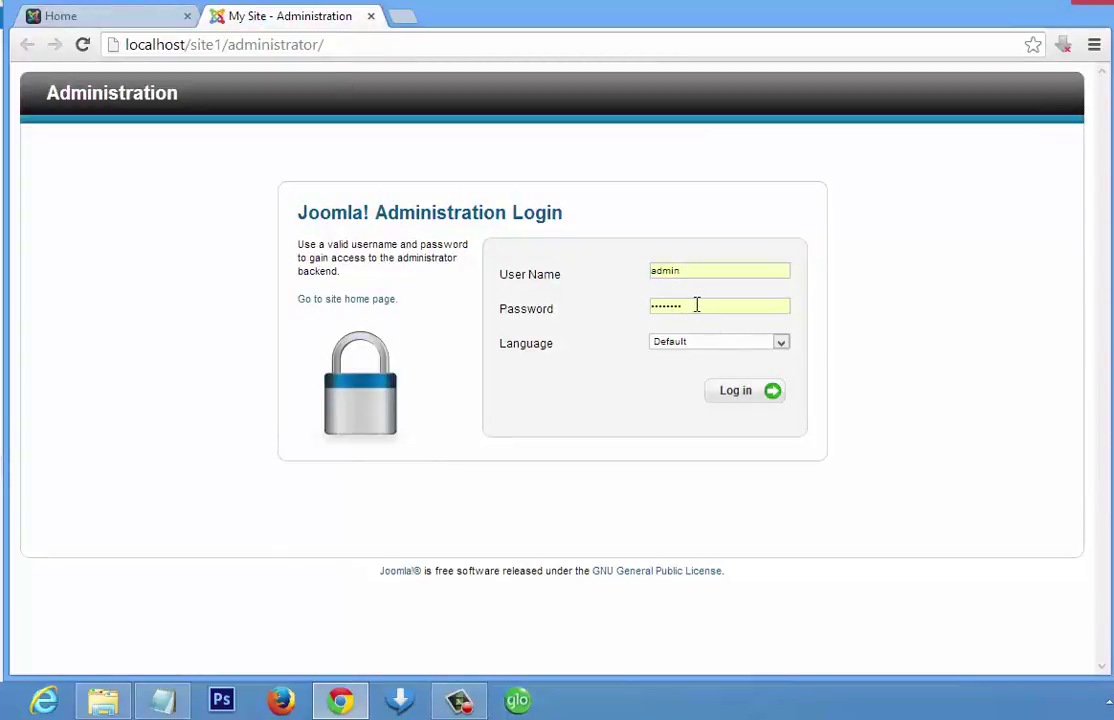
click(738, 391)
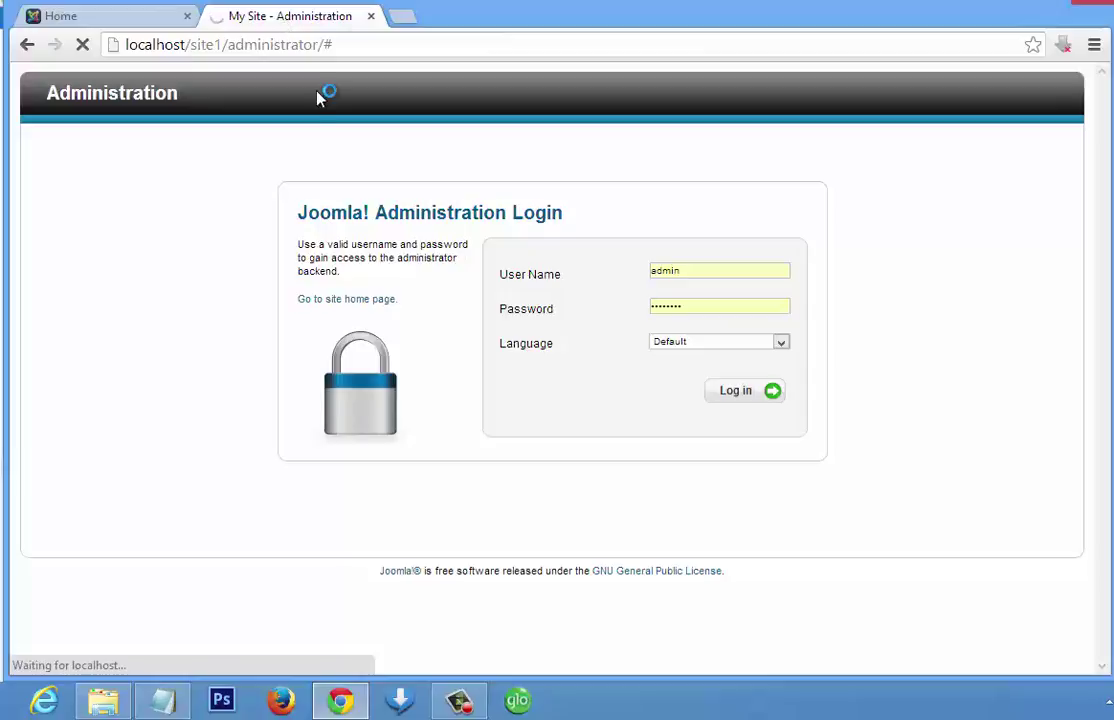
- Load the administrator page address from the Home tab, then return to the My Site - Administration Control Panel
click(122, 16)
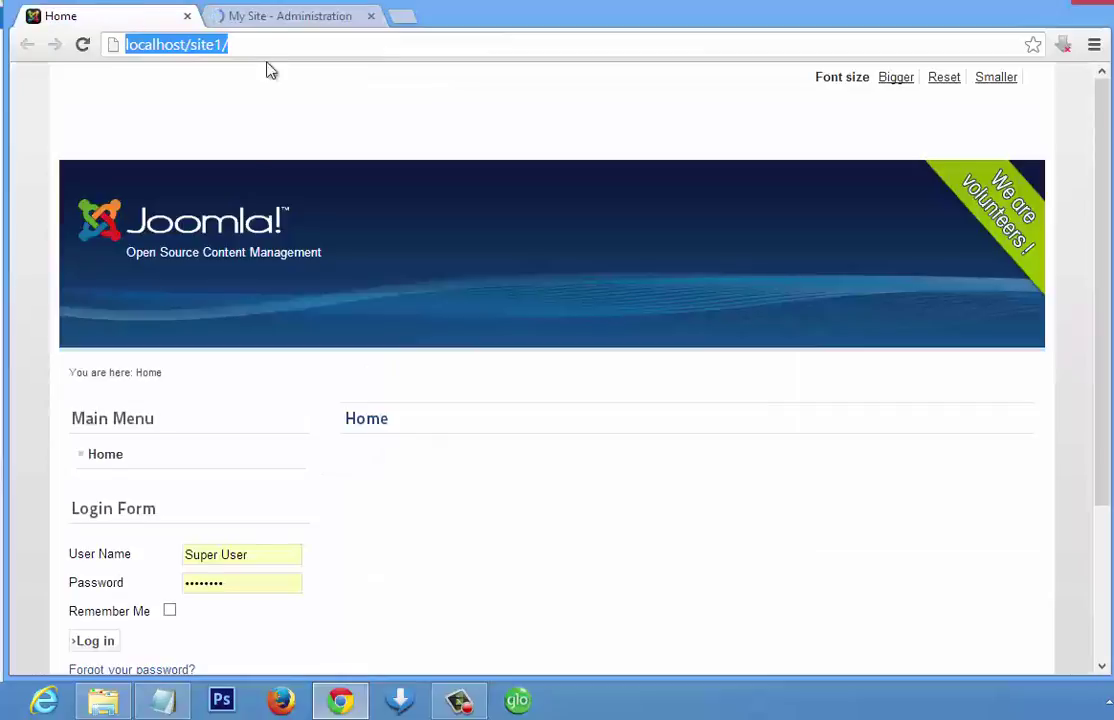
key(Down)
key(Down)
key(Down)
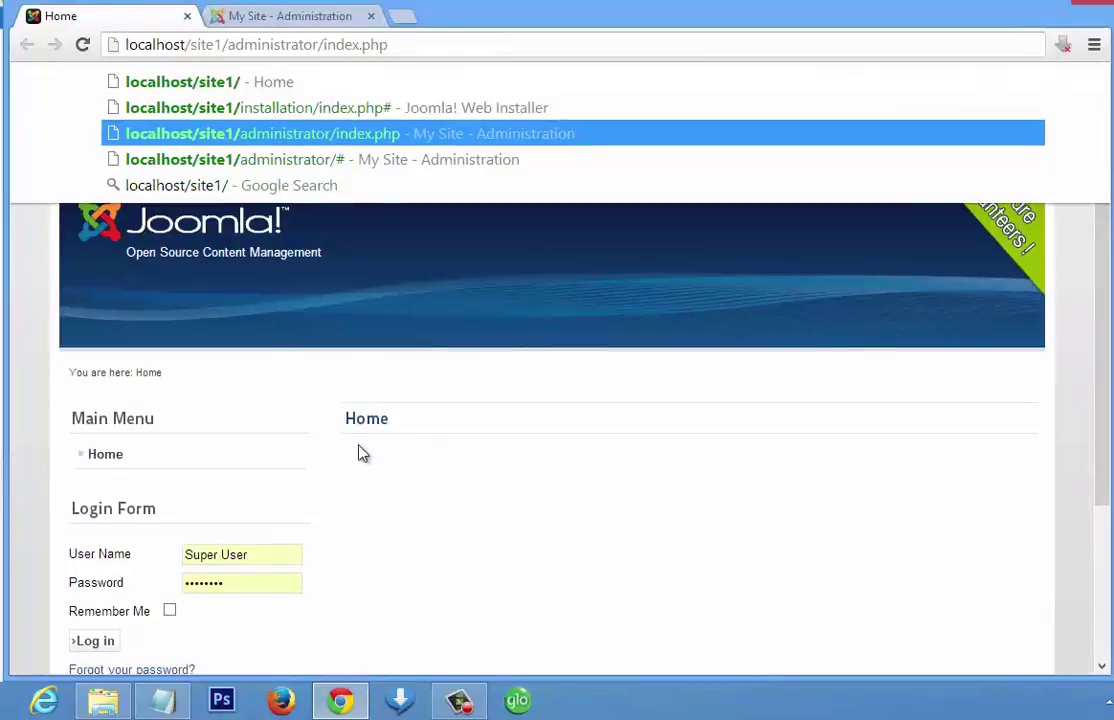
key(Return)
scroll(362, 453, down, 3)
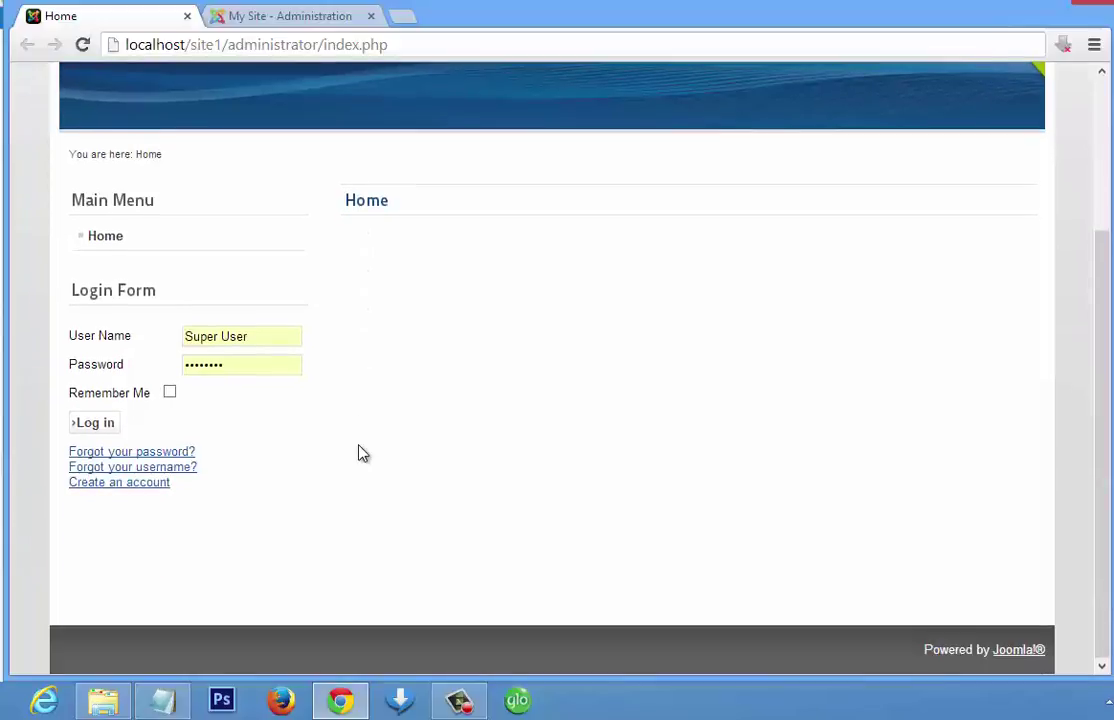
scroll(362, 453, up, 1)
scroll(362, 453, up, 2)
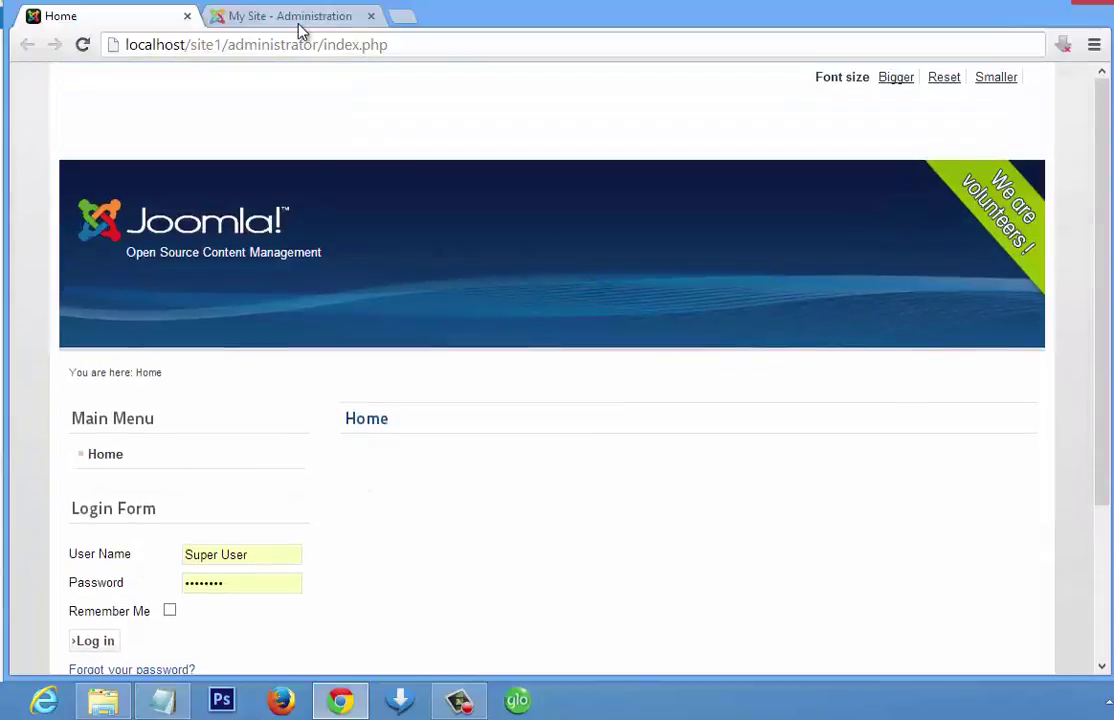
click(298, 26)
mouse_move(55, 145)
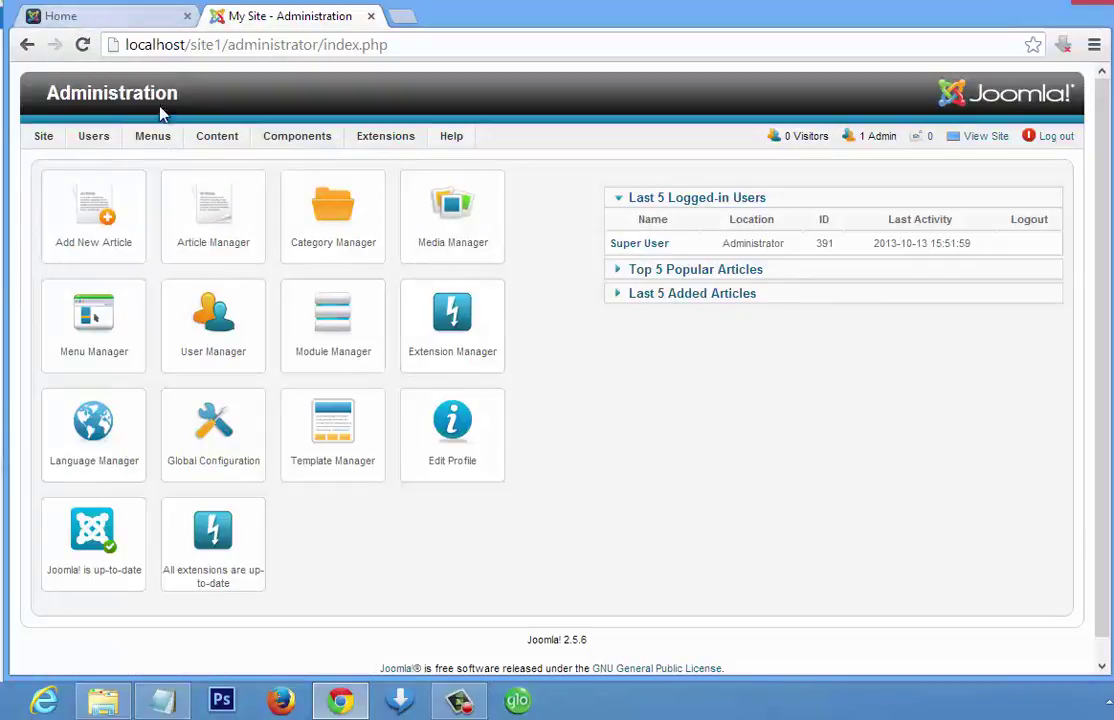
- Look over the Users, Menus, Content and Components menus, then switch back to the Home page tab
mouse_move(128, 145)
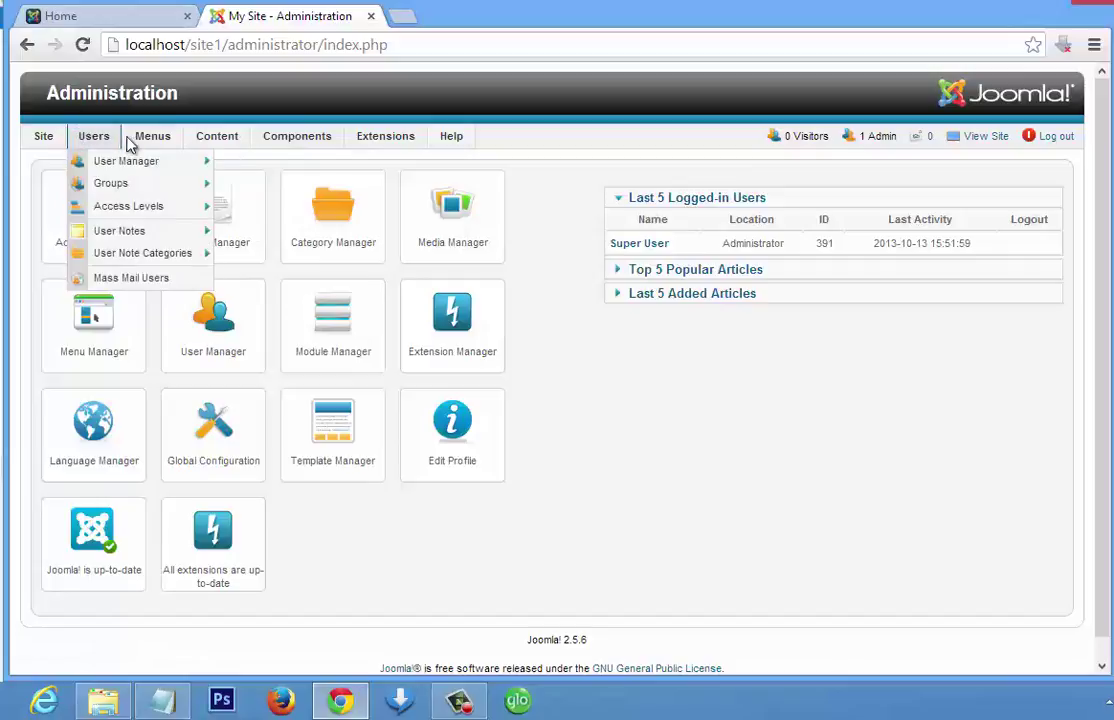
mouse_move(308, 143)
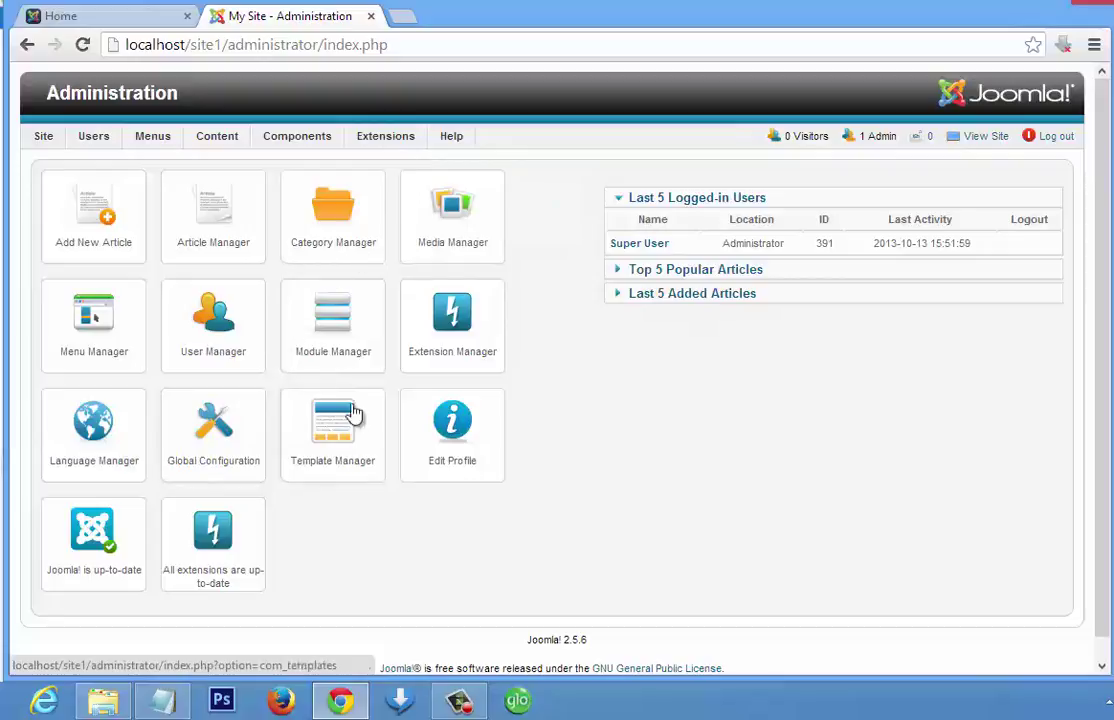
click(145, 26)
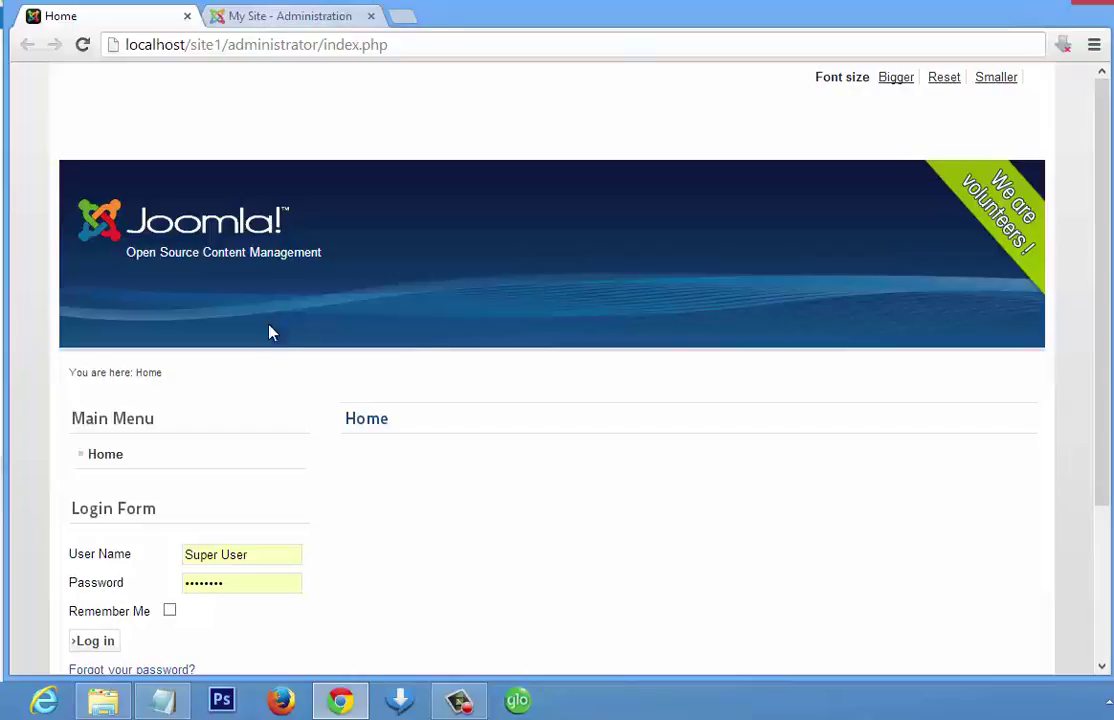
- Bring File Explorer forward at C:\xampp\htdocs and open the Site1 folder
click(106, 702)
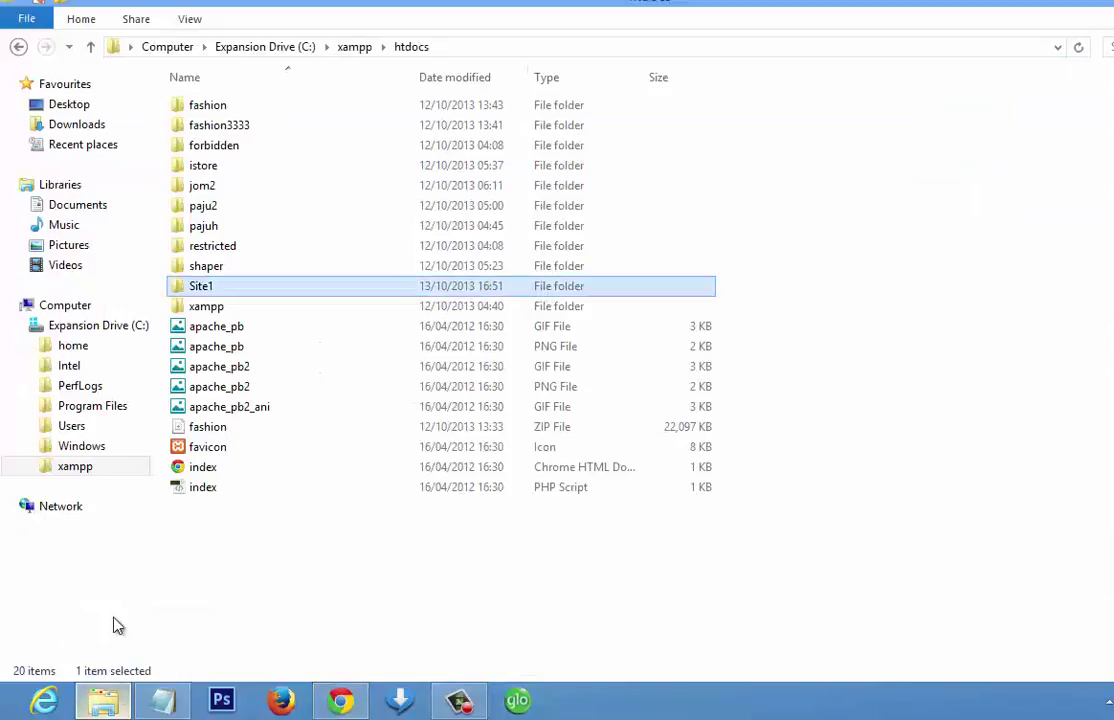
double_click(222, 289)
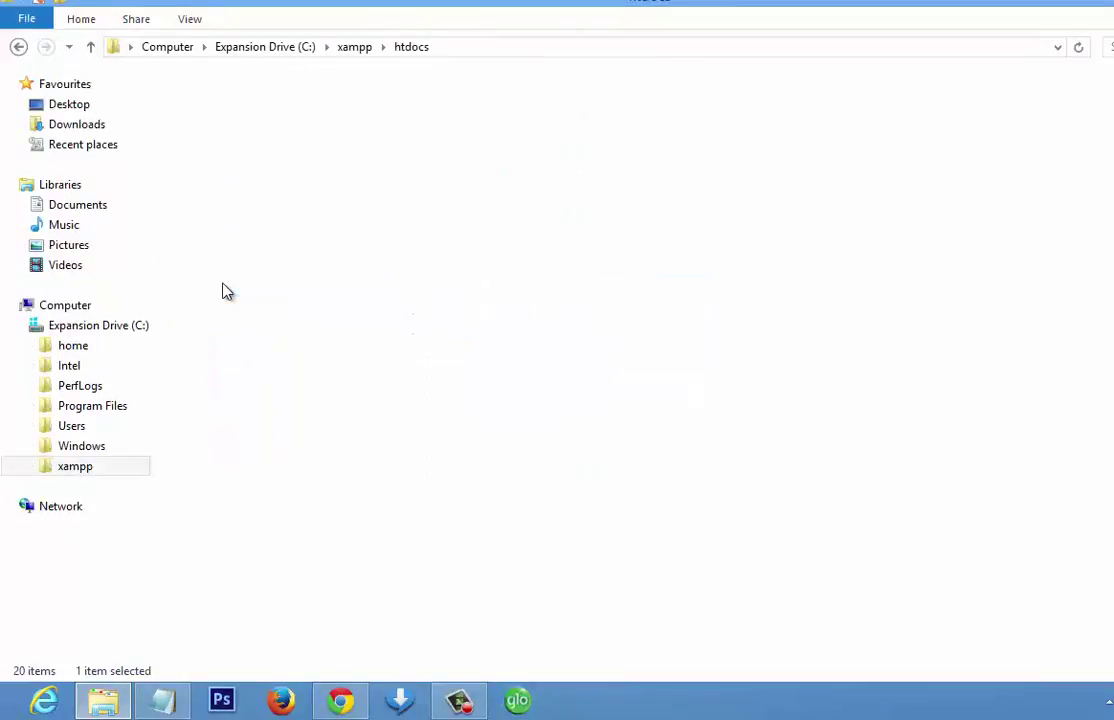